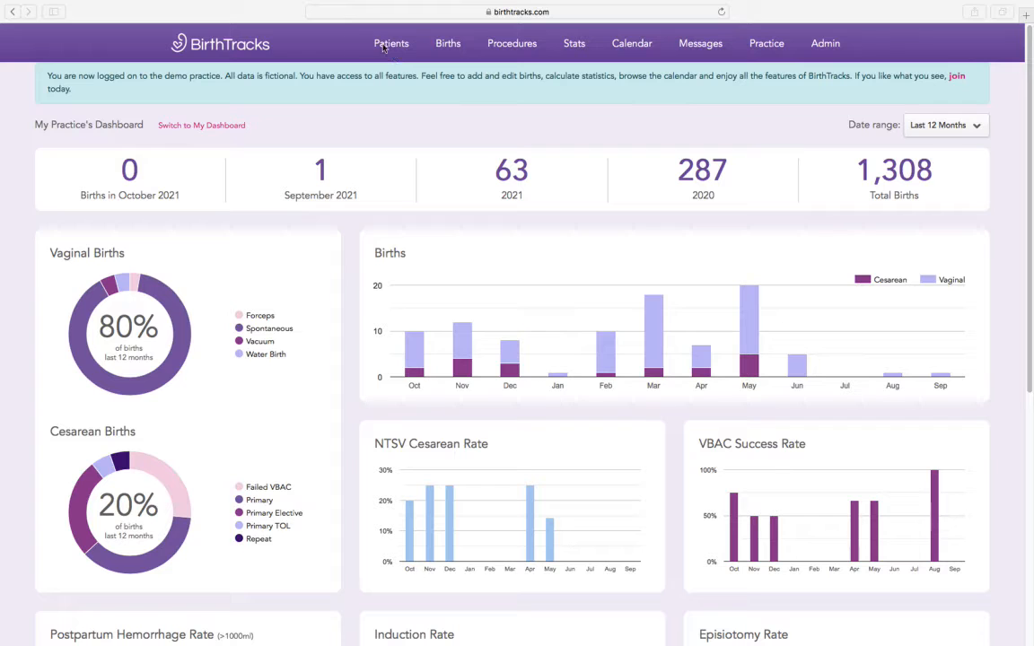
# Step: Open the Find/Print Births search page for the practice
pyautogui.click(393, 45)
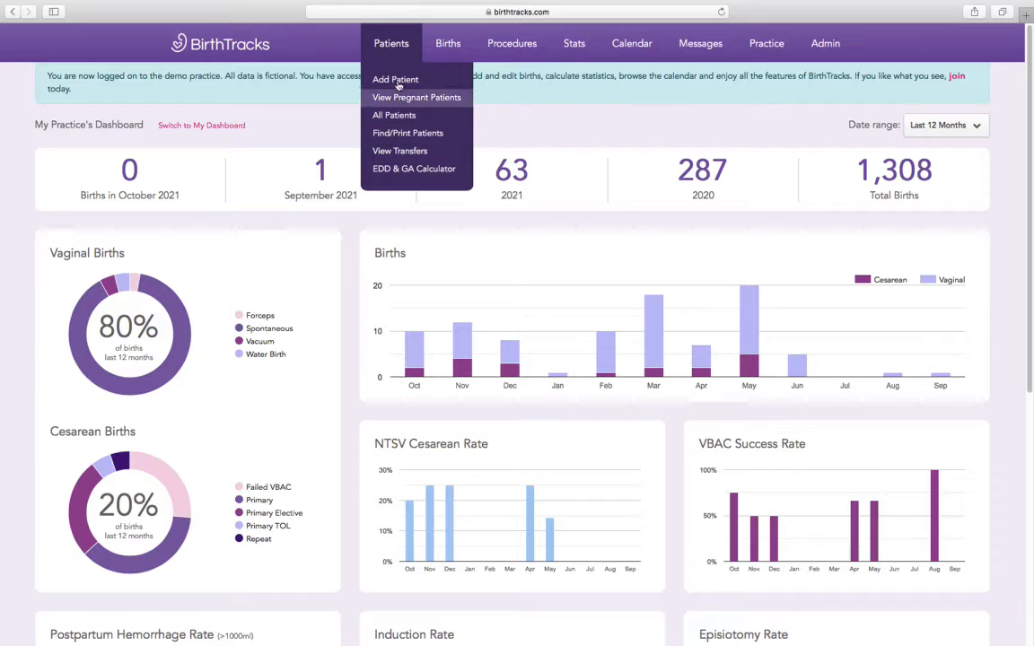
pyautogui.moveTo(442, 46)
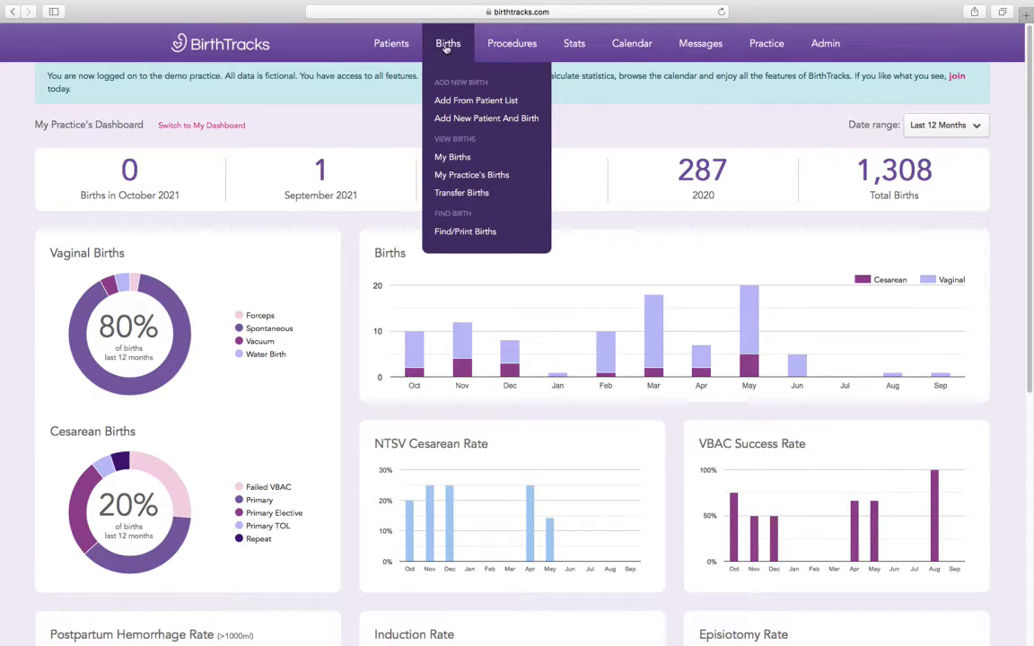
pyautogui.click(463, 233)
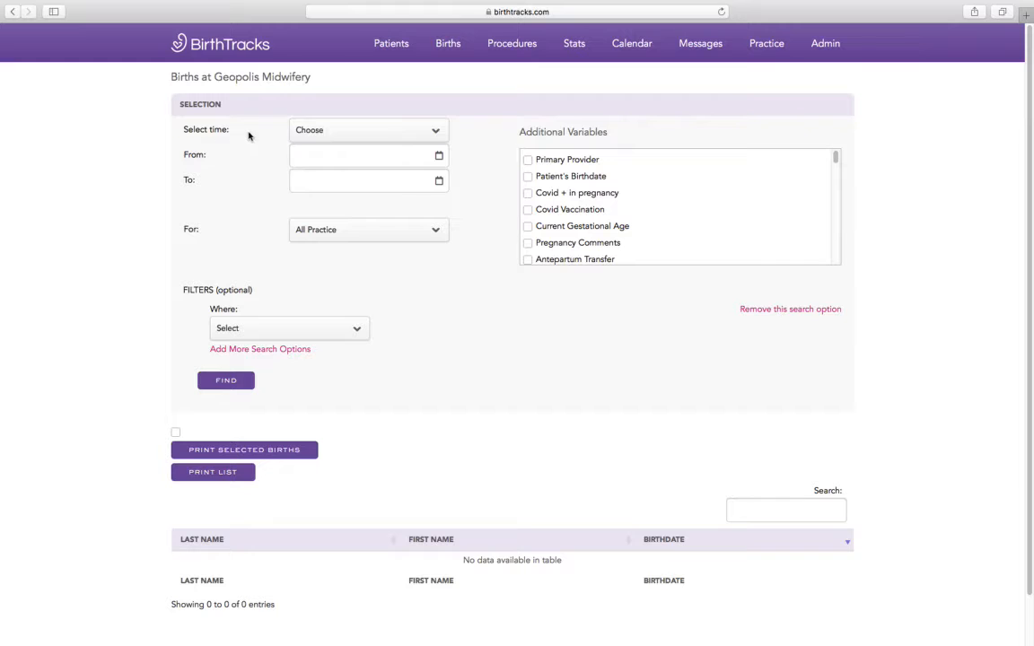
# Step: Set the births search to cover All time and All Practice
pyautogui.click(321, 133)
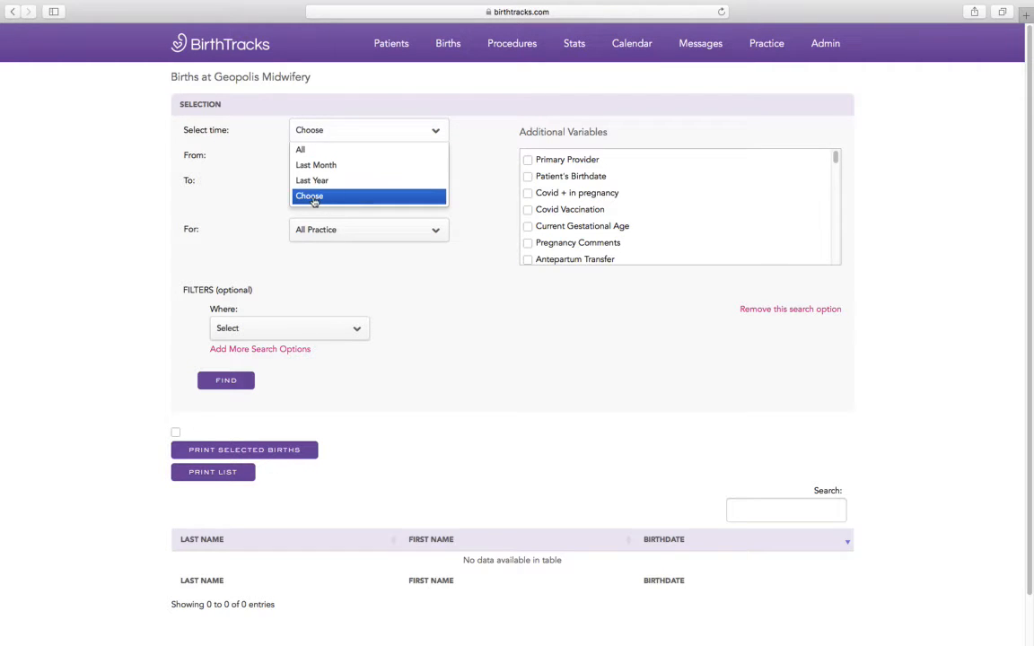
pyautogui.click(300, 150)
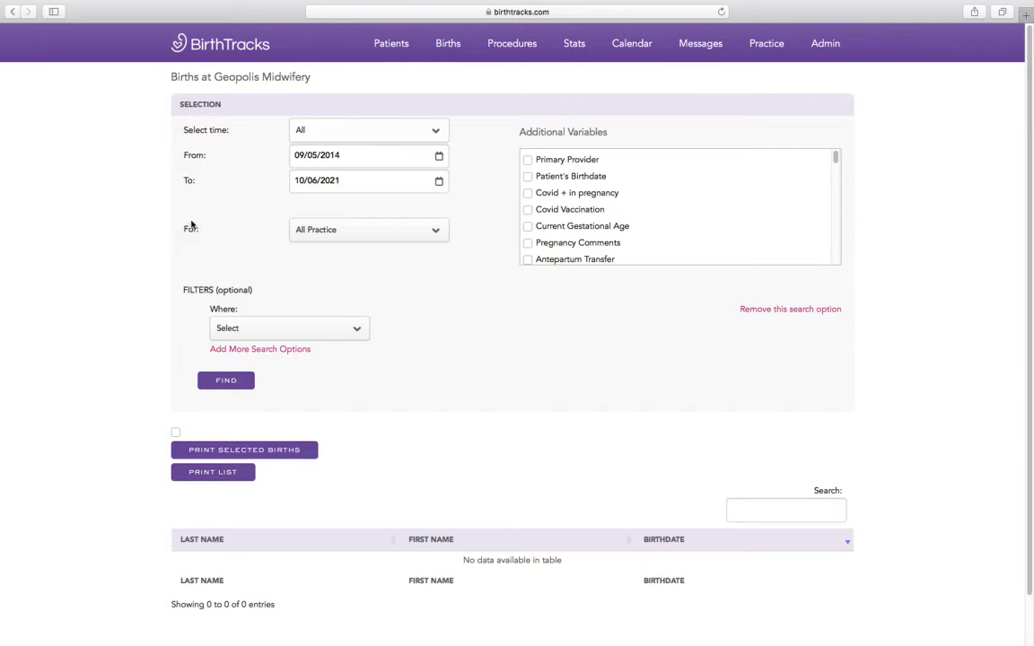
pyautogui.click(350, 230)
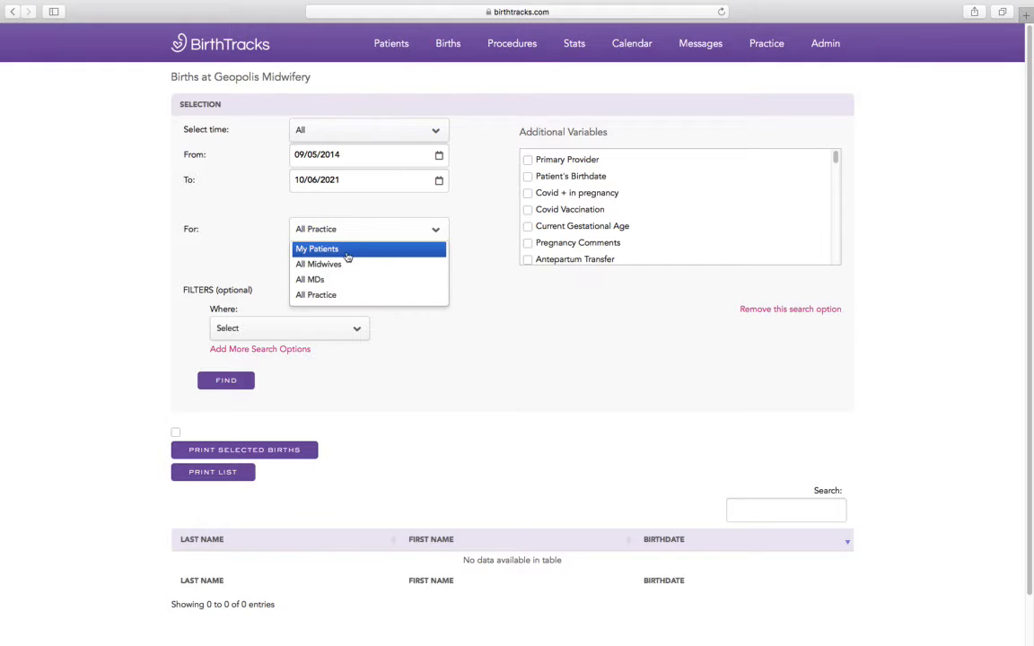
pyautogui.click(315, 301)
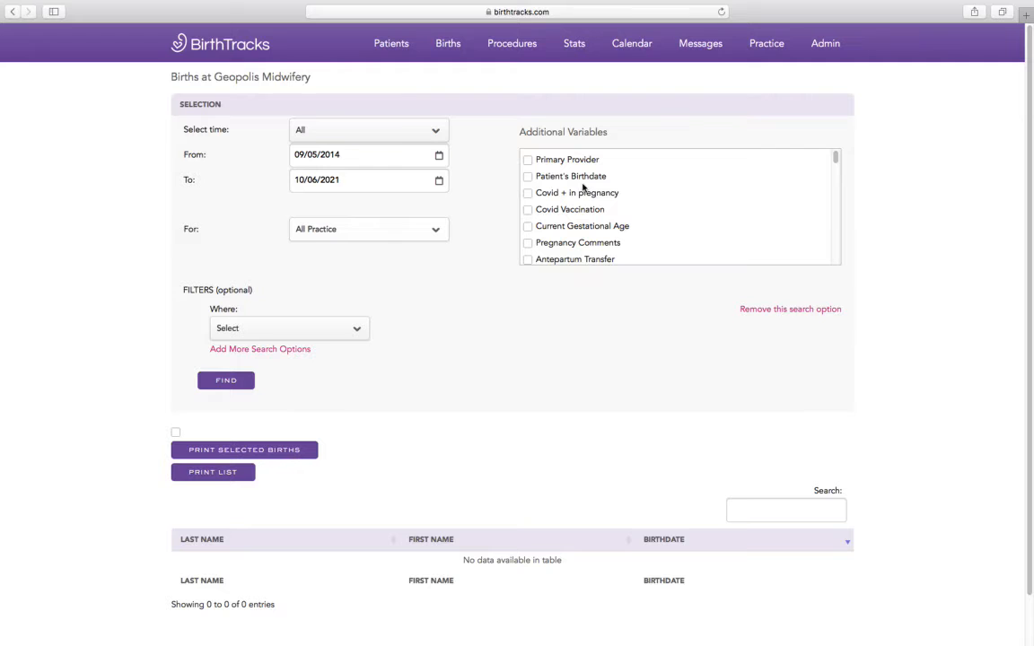
# Step: Include the patient and baby variables Patient's GBS, Sex, Presentation, Weight in lbs and Apgar 5 in the births search
pyautogui.scroll(-3, 583, 186)
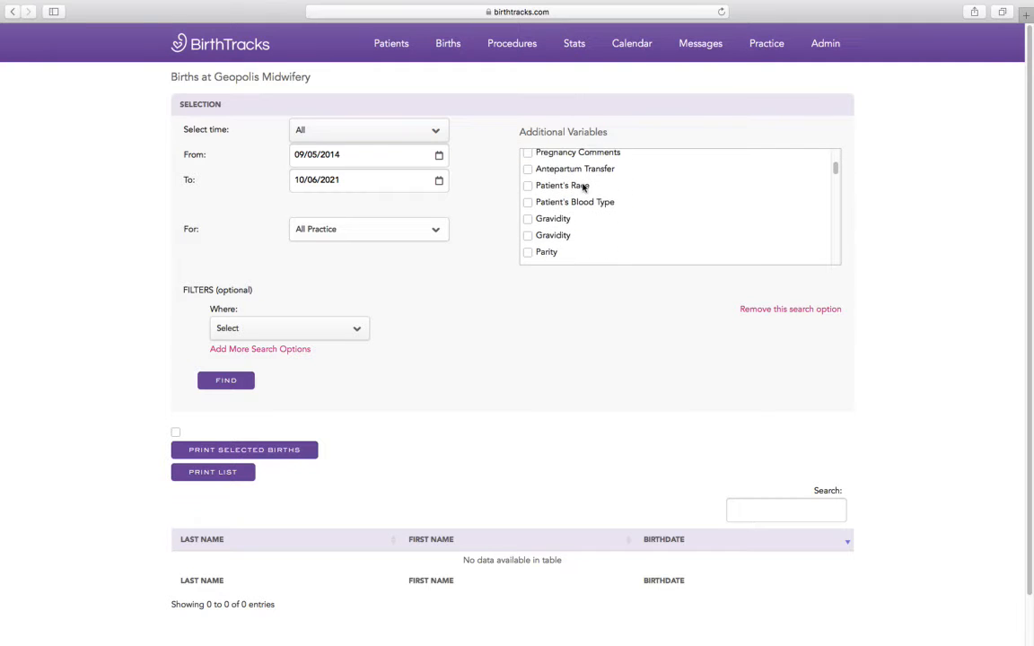
pyautogui.scroll(-3, 583, 186)
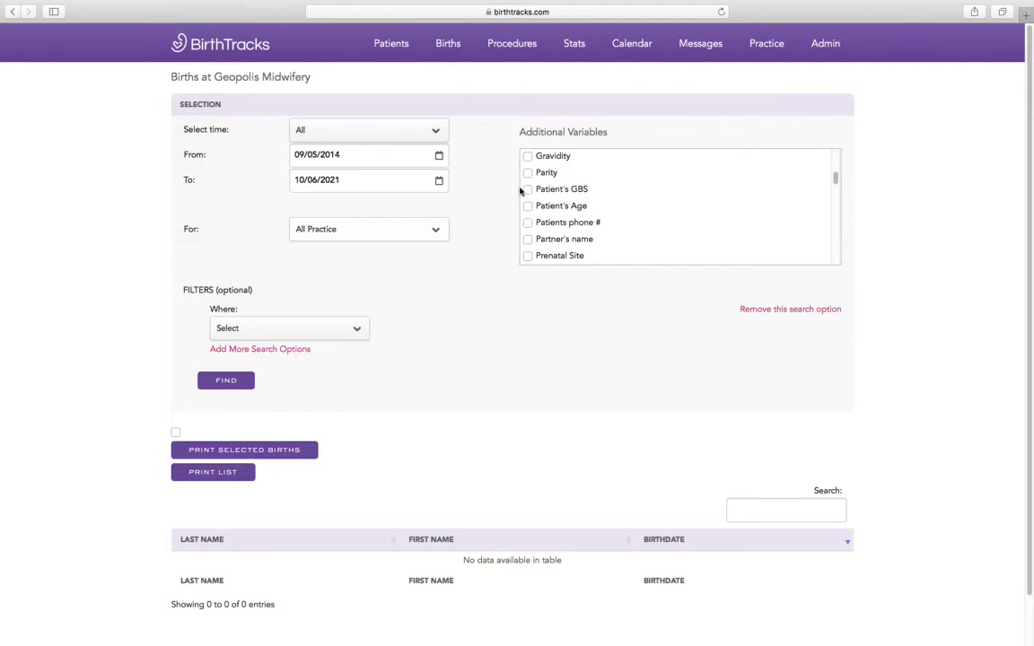
pyautogui.scroll(-5, 548, 232)
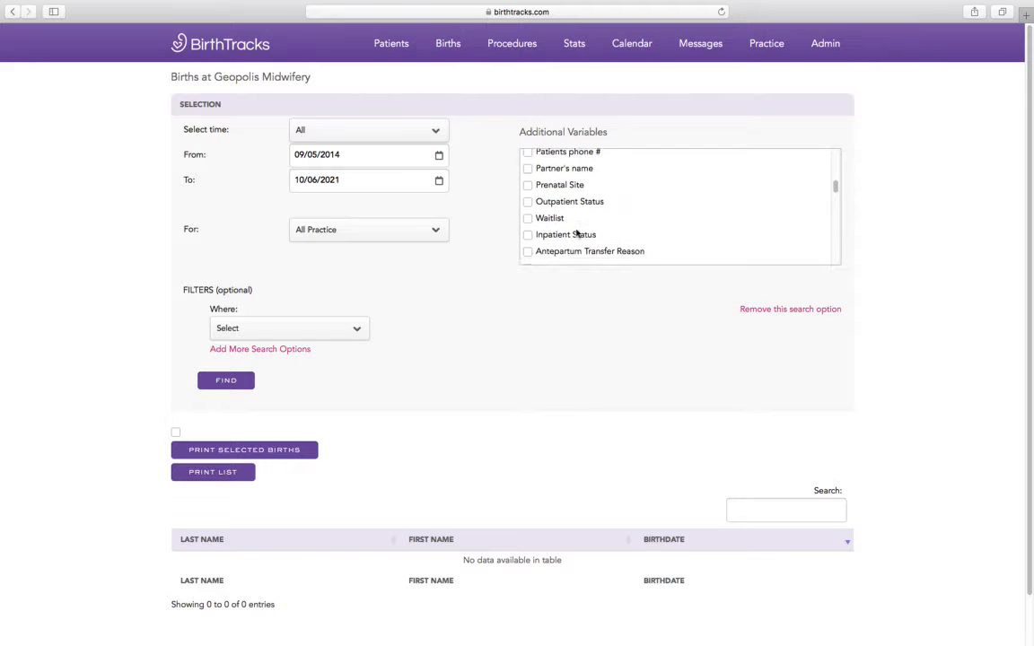
pyautogui.scroll(-6, 576, 233)
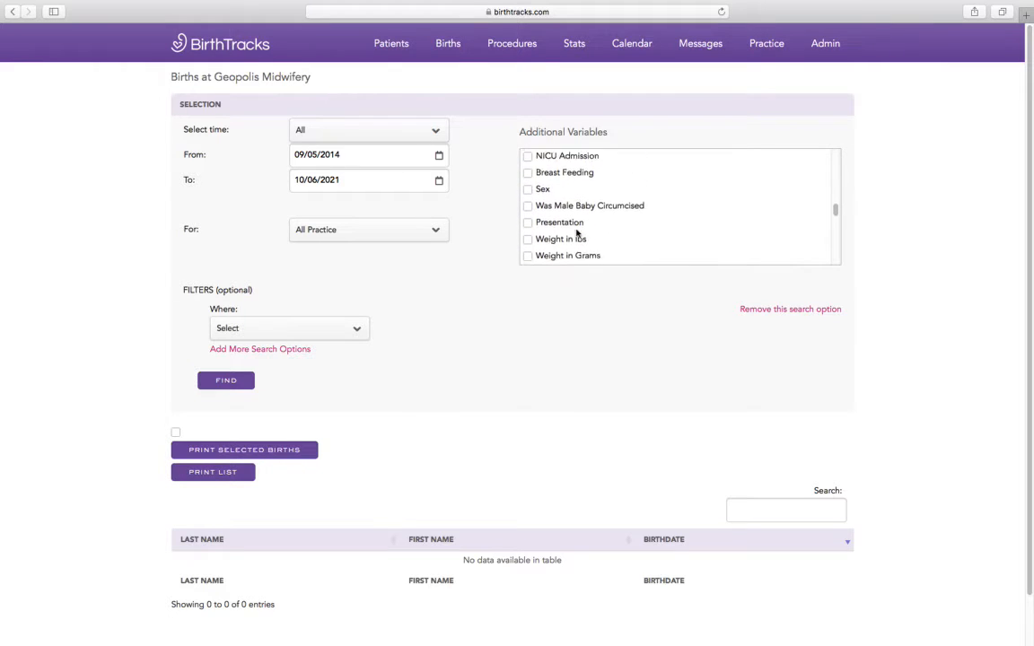
pyautogui.scroll(-1, 576, 233)
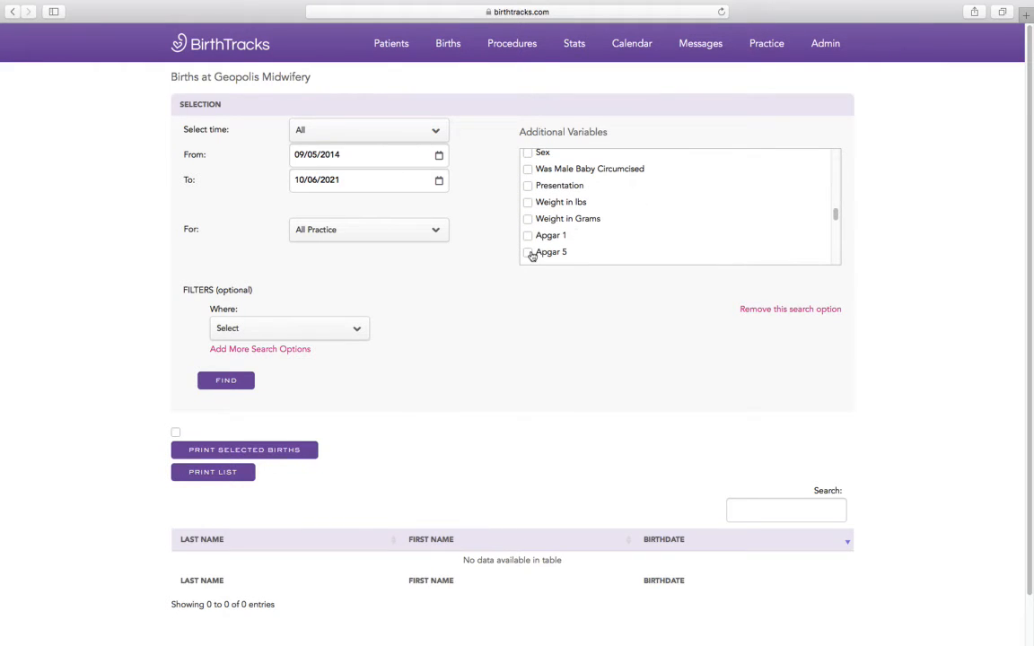
pyautogui.click(528, 186)
# Step: Include the birth variables Type of Birth, Induction, Anesthesia and Blood Loss in the births search
pyautogui.scroll(-5, 554, 213)
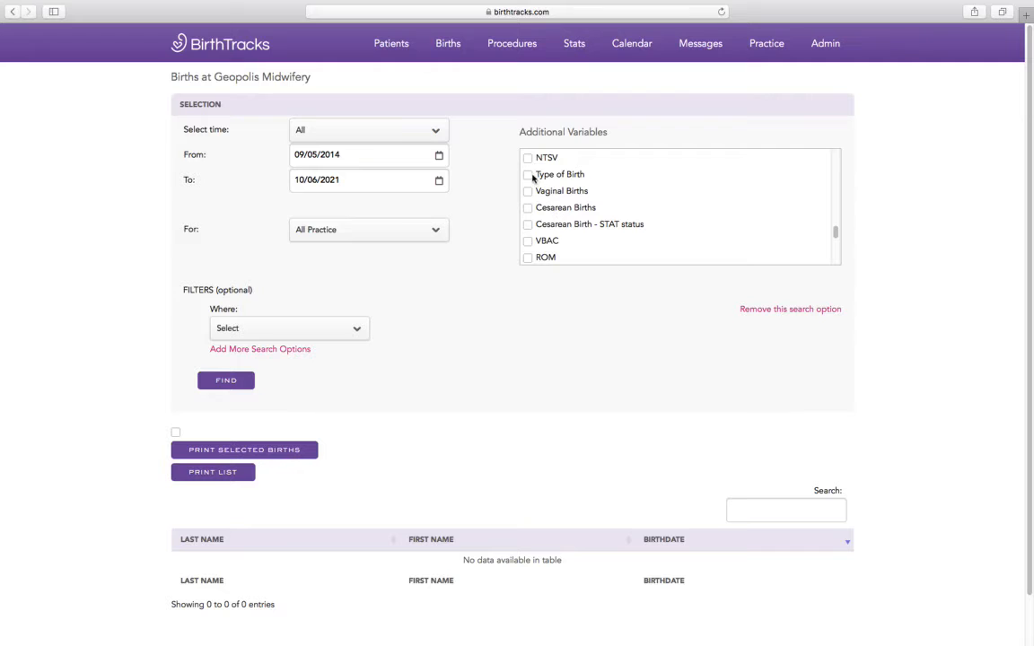
pyautogui.scroll(-3, 554, 224)
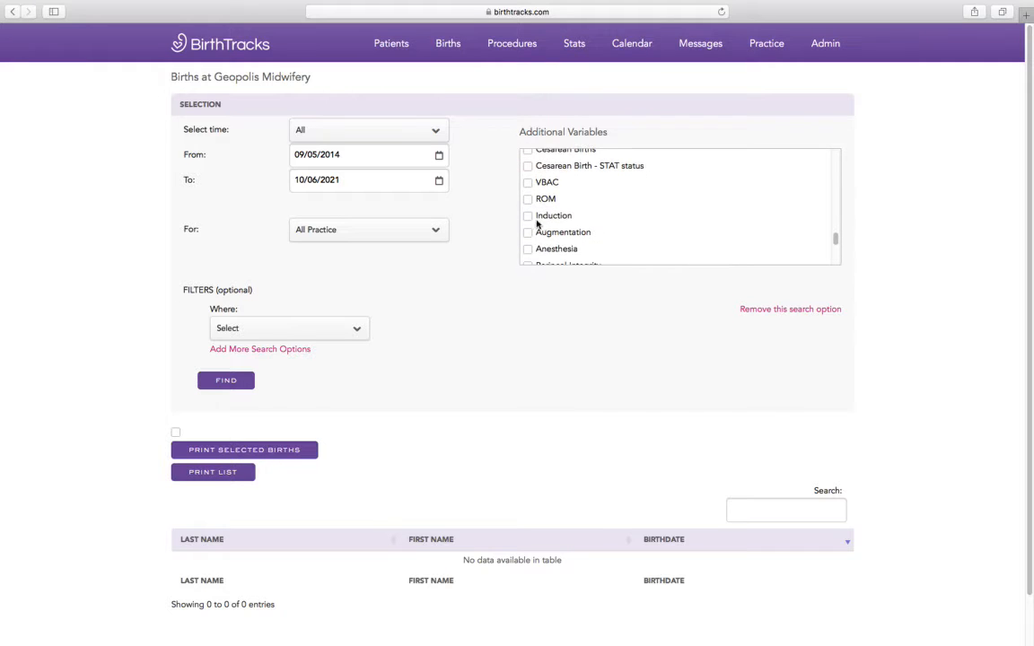
pyautogui.click(529, 249)
pyautogui.scroll(-3, 579, 240)
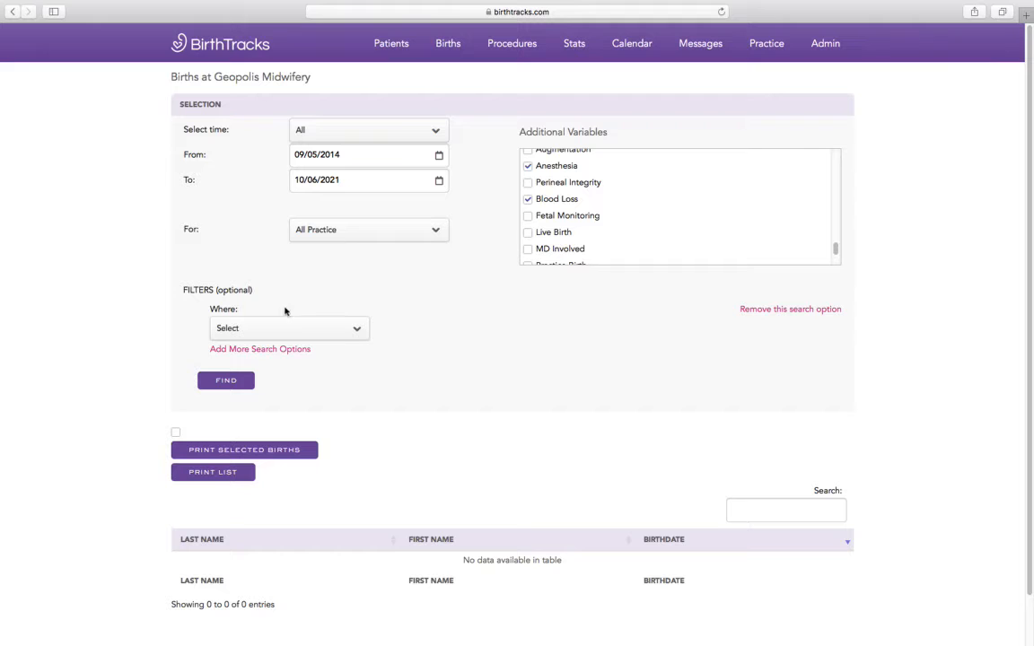
# Step: Find the births where Induction is ANY and review the resulting list
pyautogui.click(257, 330)
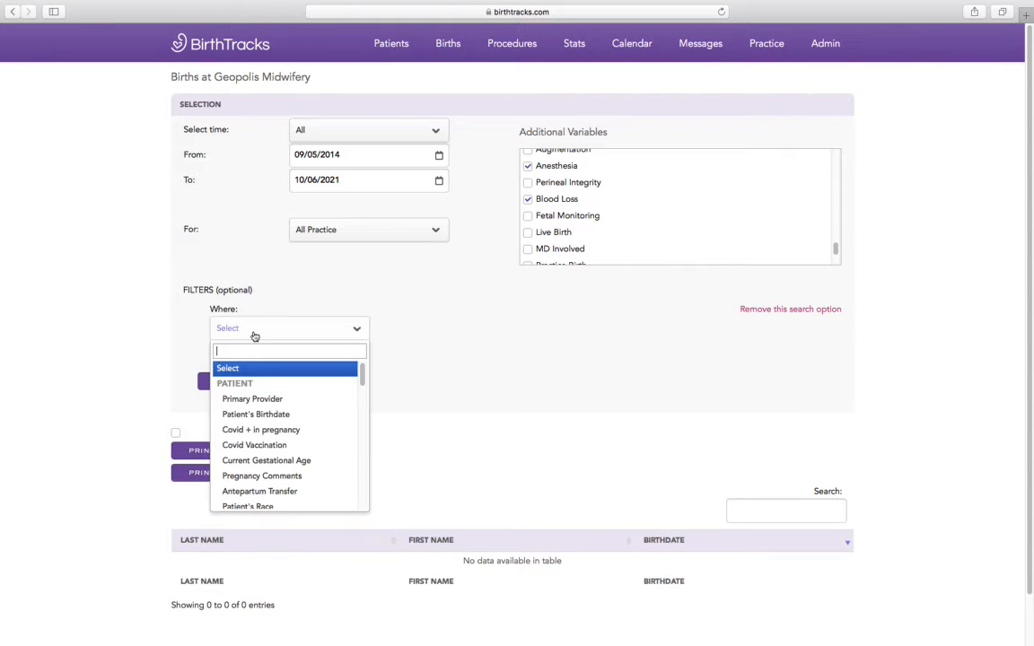
pyautogui.scroll(-3, 266, 429)
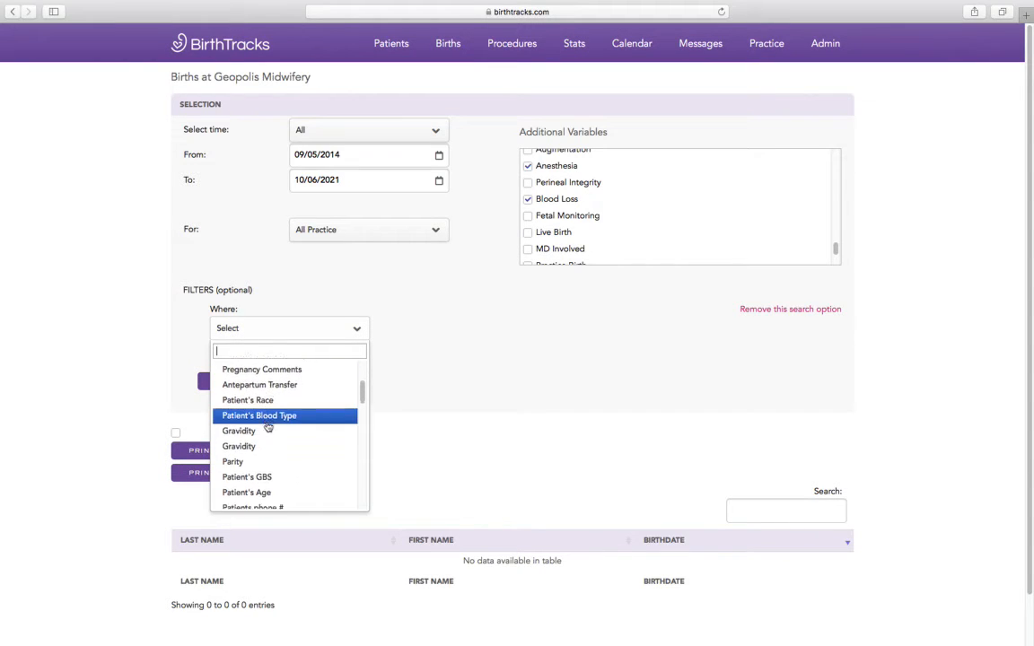
pyautogui.scroll(-10, 267, 428)
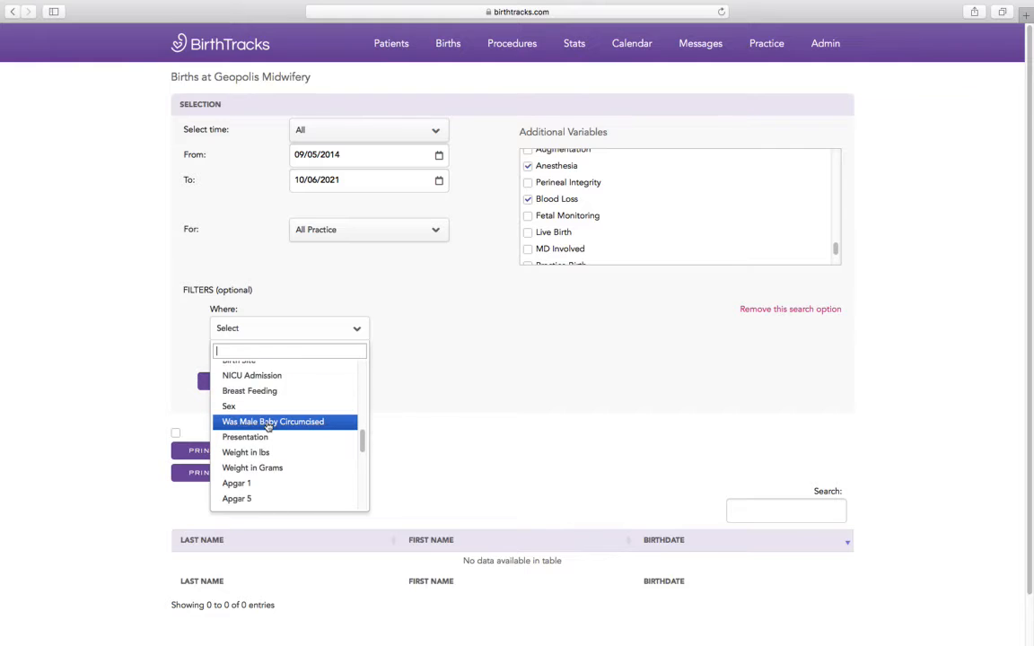
pyautogui.scroll(-5, 267, 428)
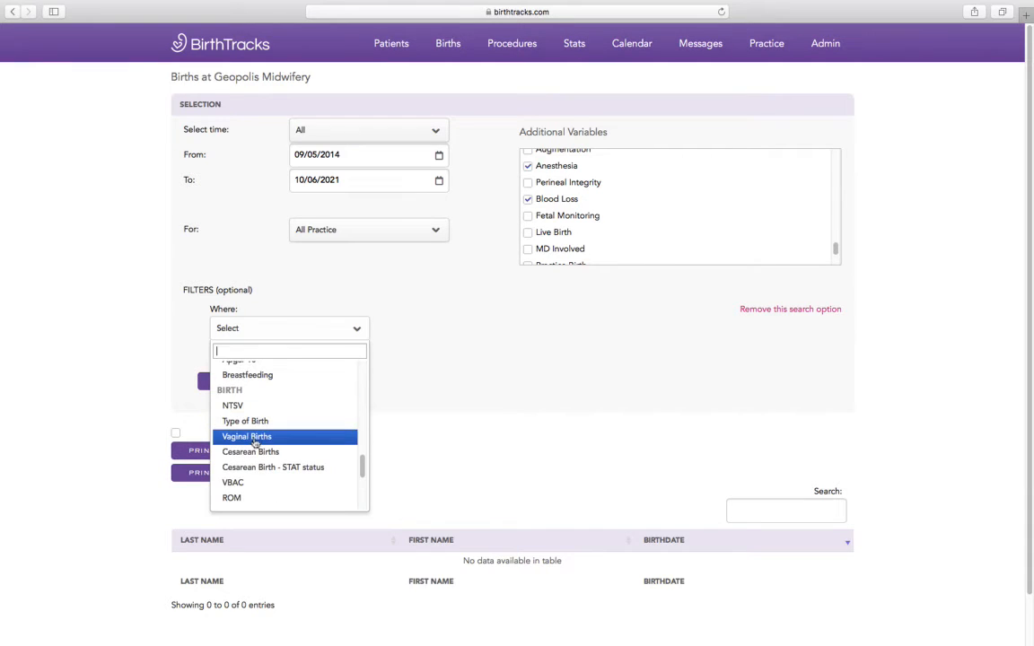
pyautogui.scroll(-3, 255, 444)
pyautogui.click(248, 443)
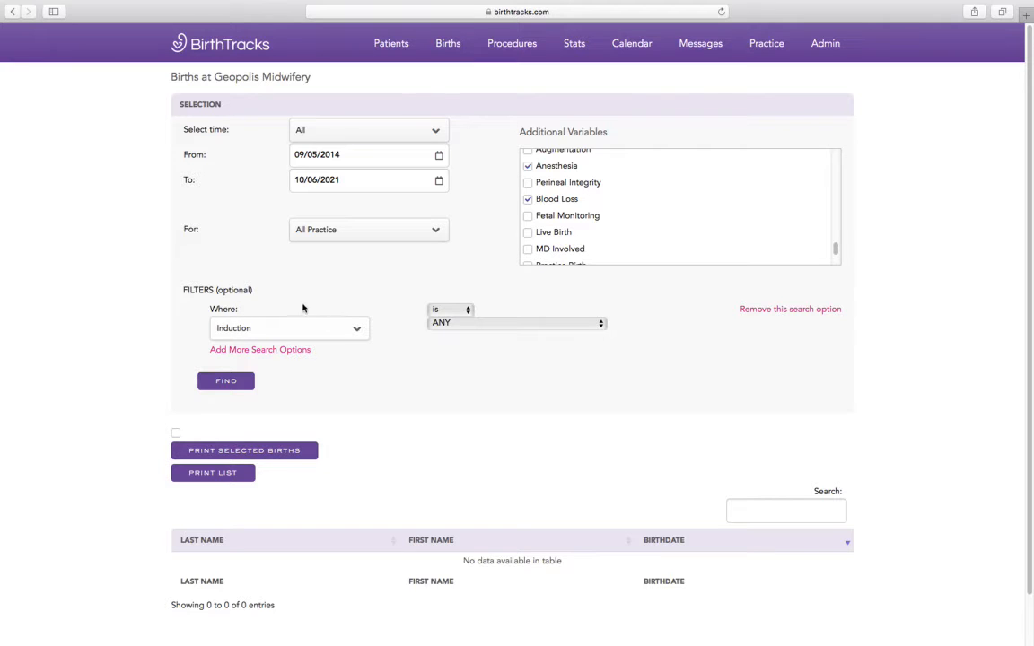
pyautogui.click(469, 326)
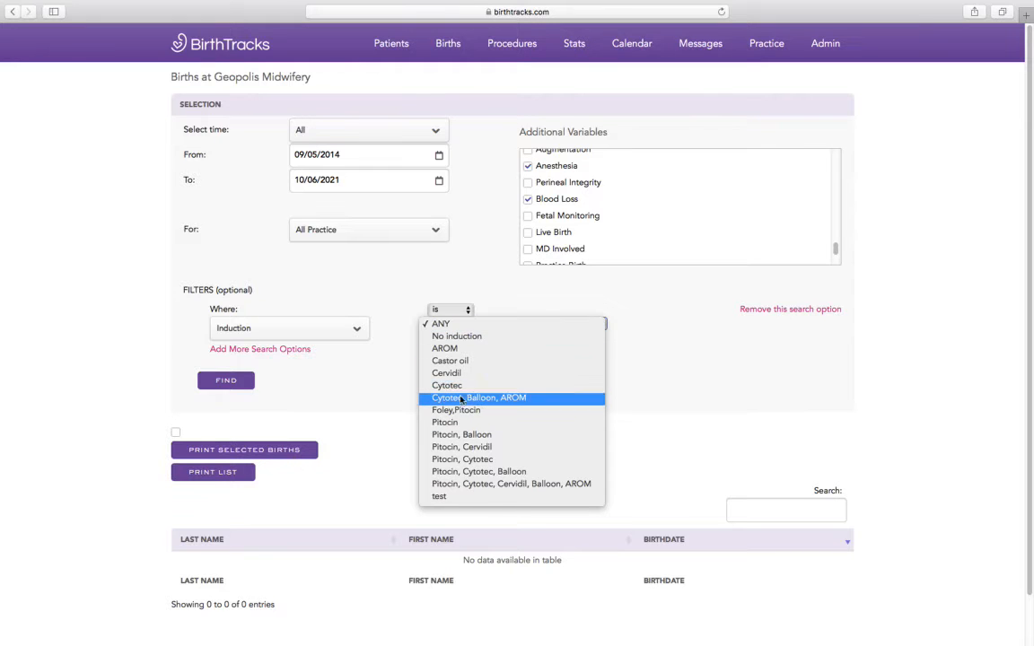
pyautogui.click(440, 327)
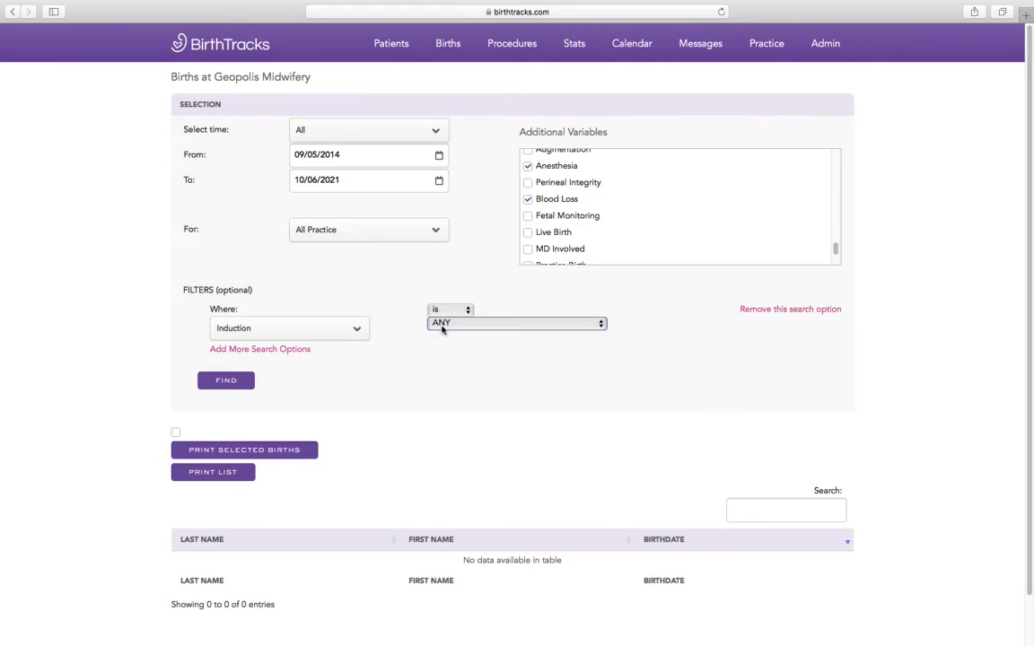
pyautogui.click(225, 381)
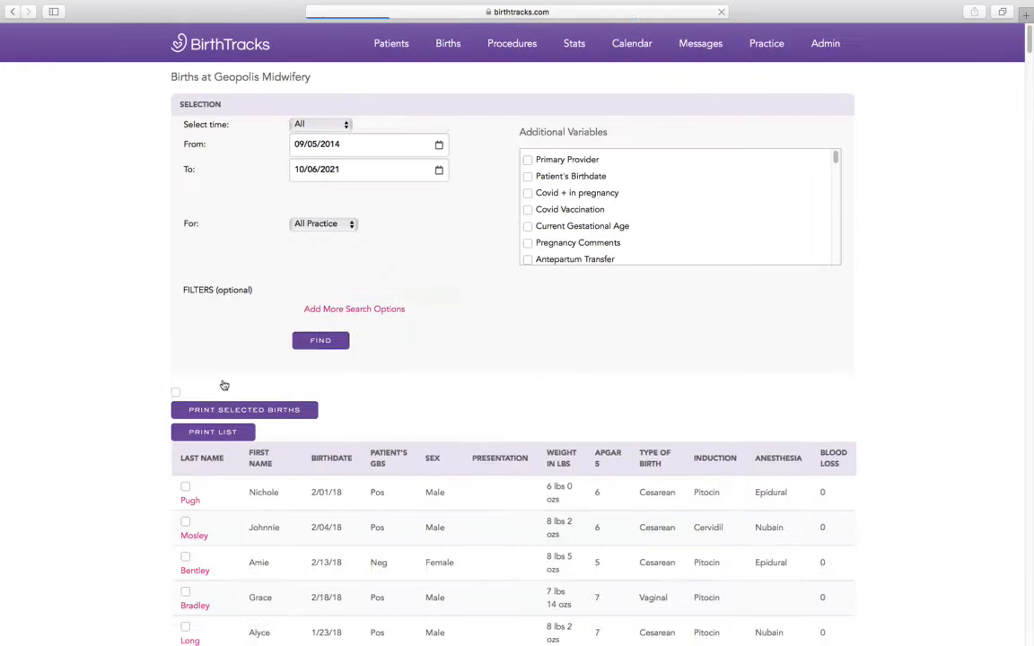
pyautogui.scroll(-5, 338, 418)
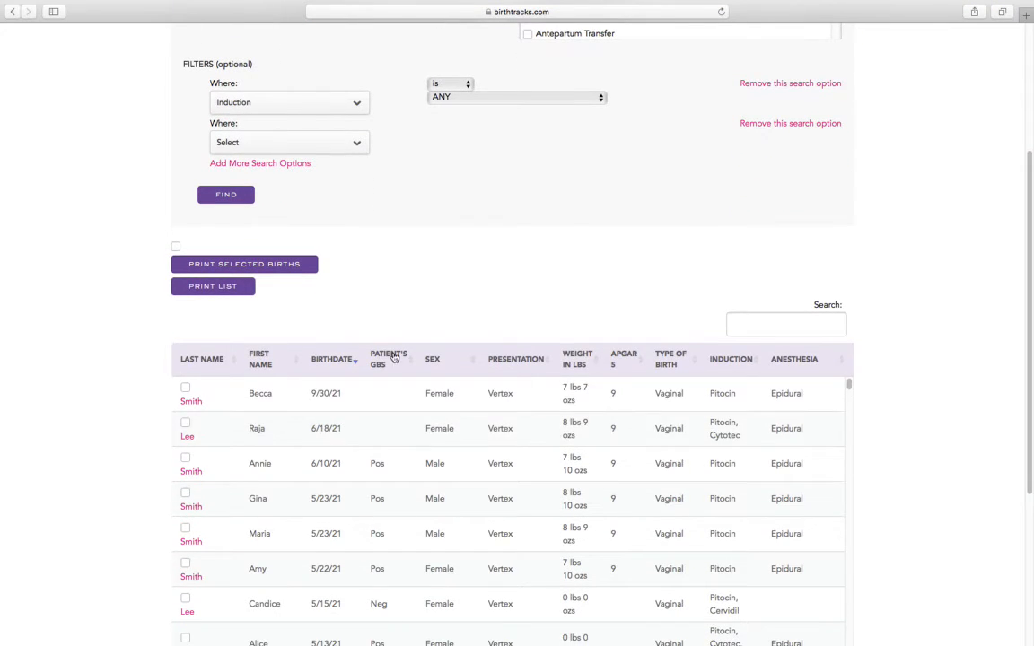
pyautogui.scroll(-2, 739, 397)
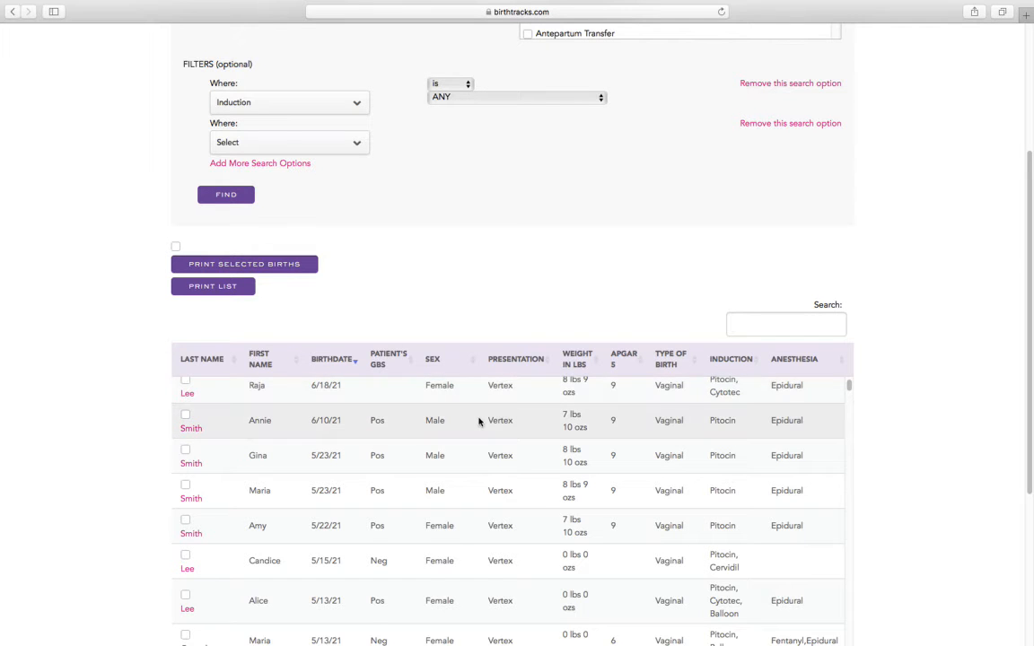
# Step: Remove the Induction search option from the filters
pyautogui.scroll(2, 481, 420)
pyautogui.scroll(3, 521, 211)
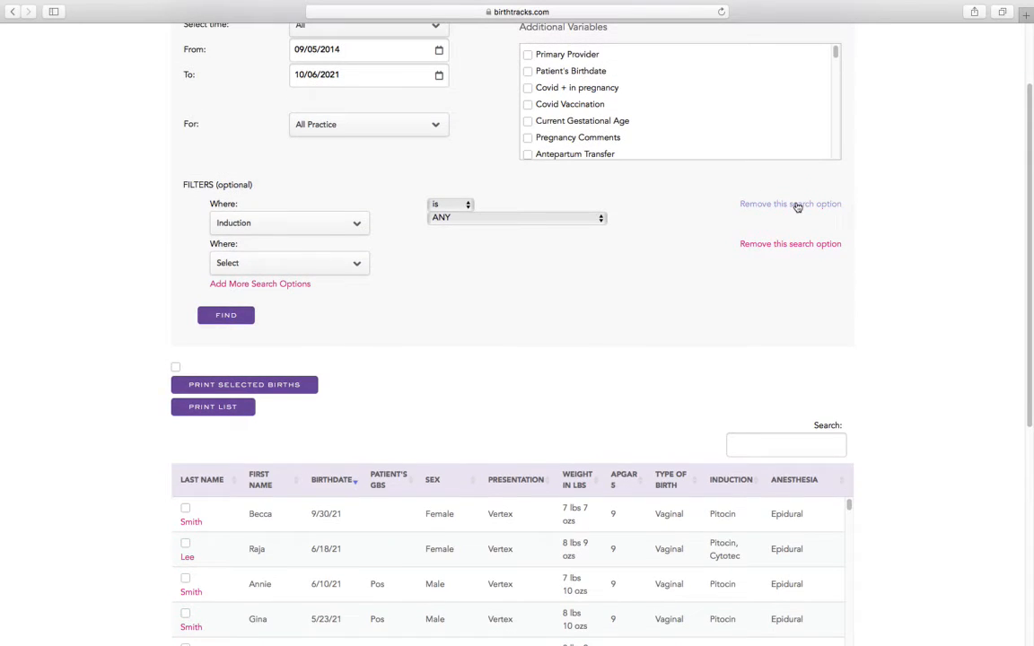
pyautogui.click(795, 205)
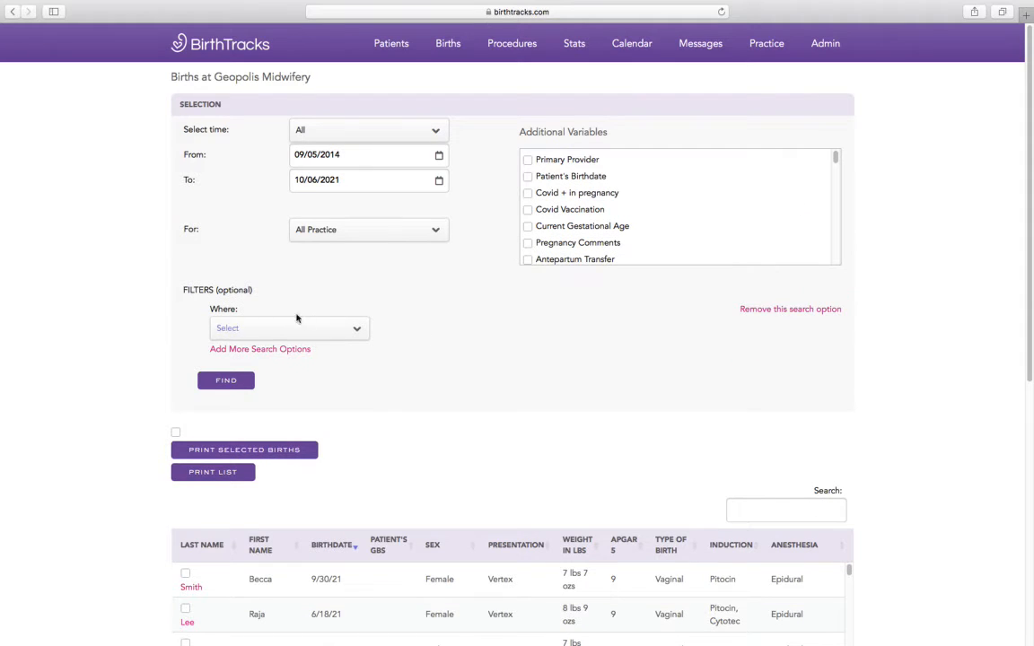
# Step: Filter the births by Blood Loss between 1000 and 6000, run the search and view the resulting list
pyautogui.click(245, 329)
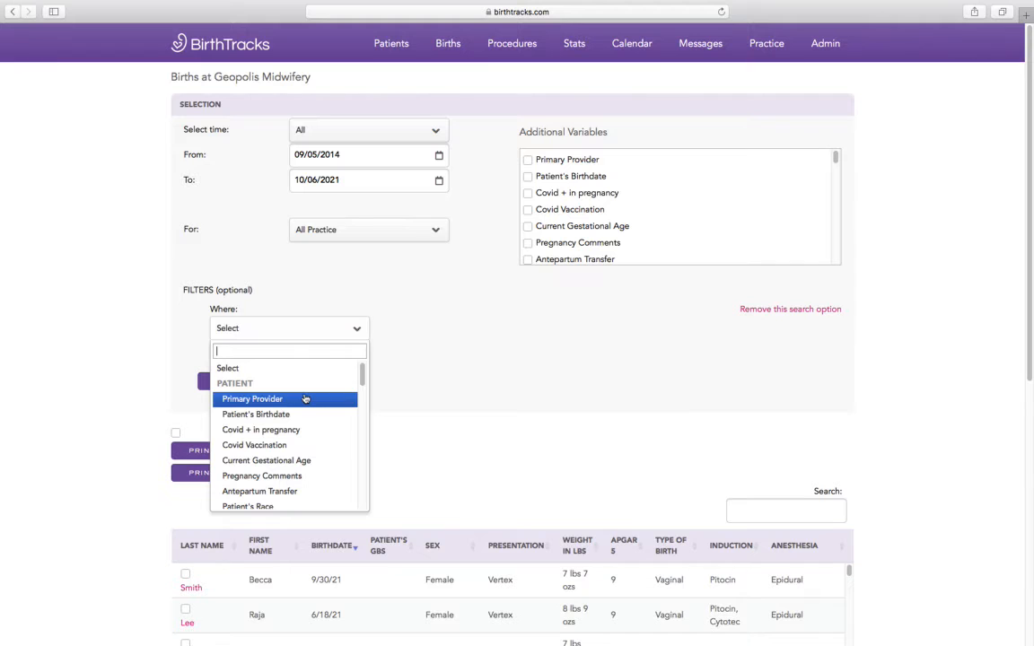
pyautogui.scroll(-5, 305, 399)
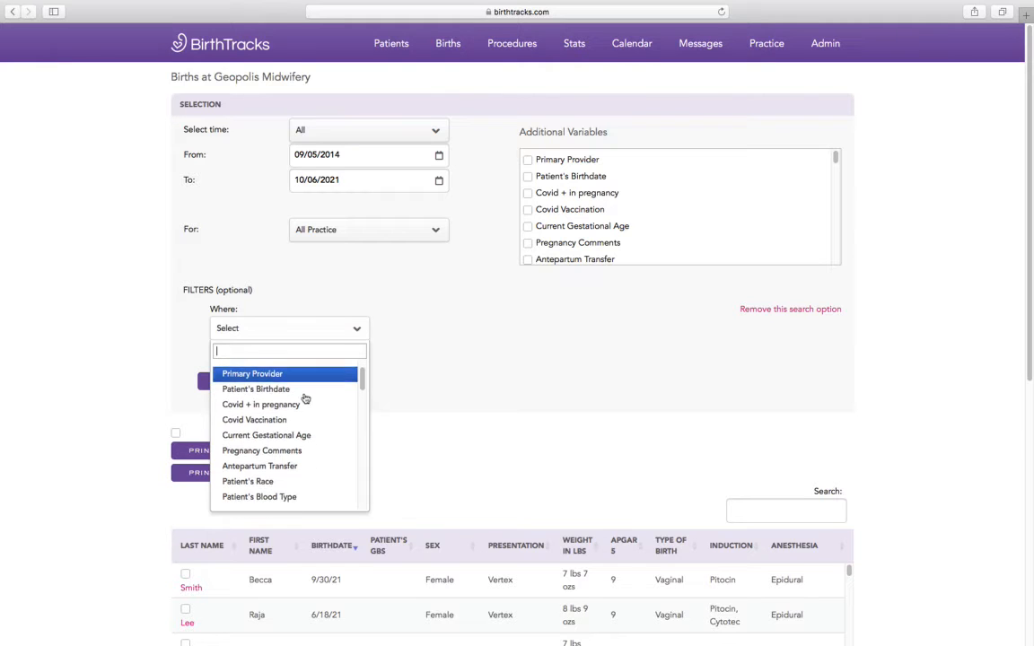
pyautogui.scroll(-10, 305, 398)
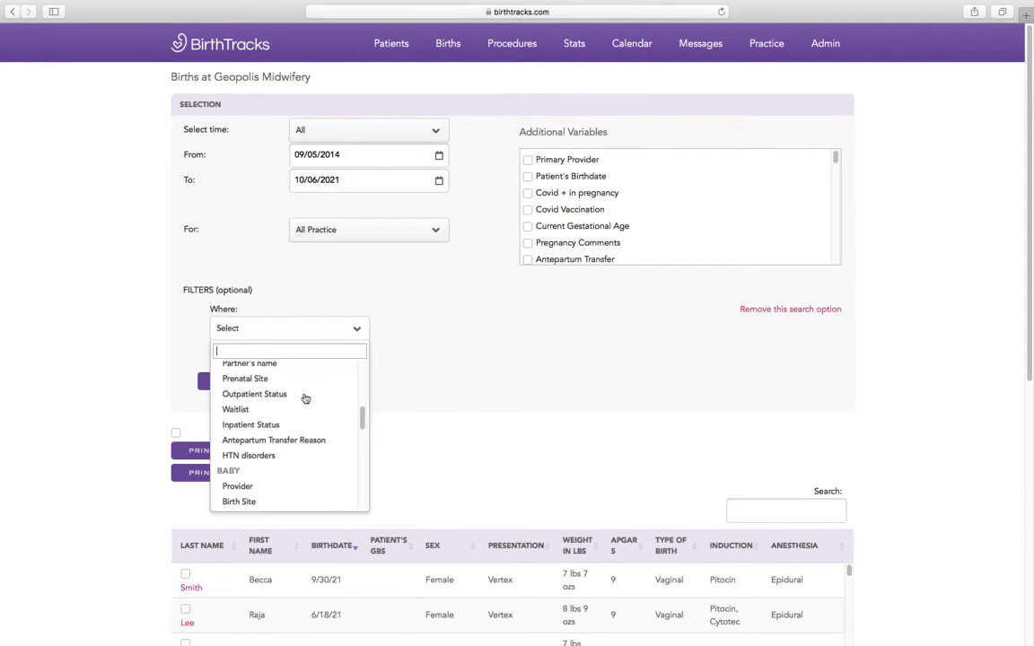
pyautogui.scroll(-10, 306, 399)
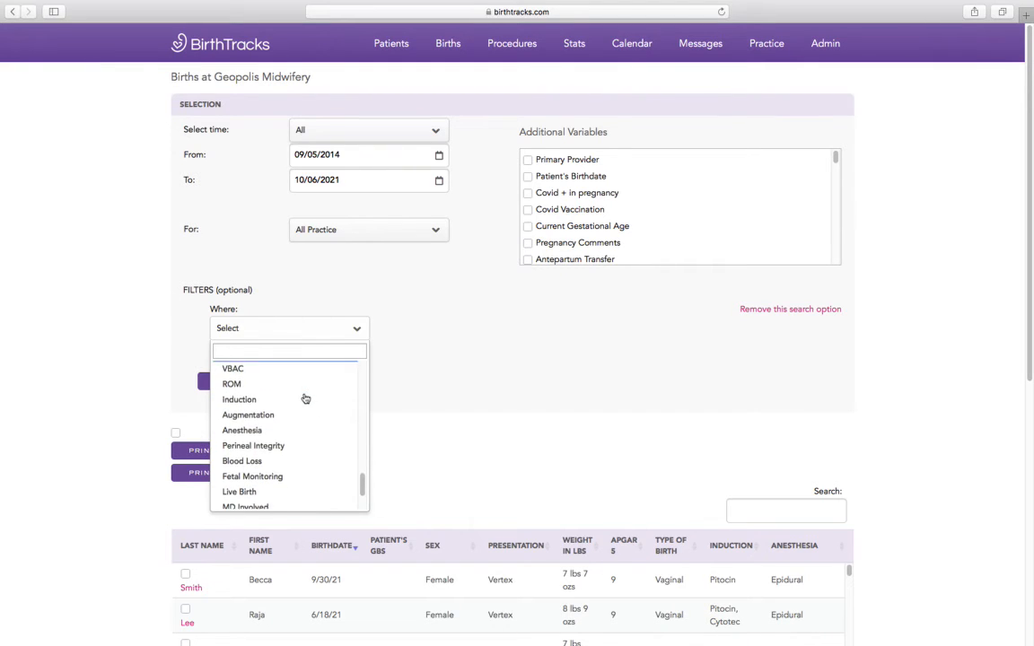
pyautogui.click(258, 461)
pyautogui.click(469, 331)
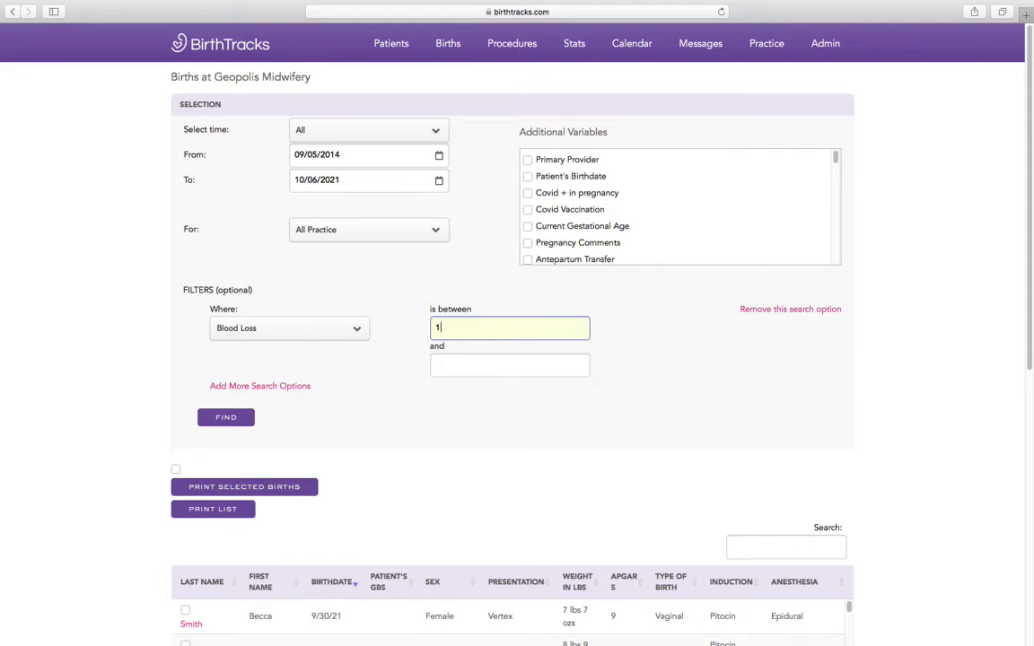
pyautogui.click(451, 367)
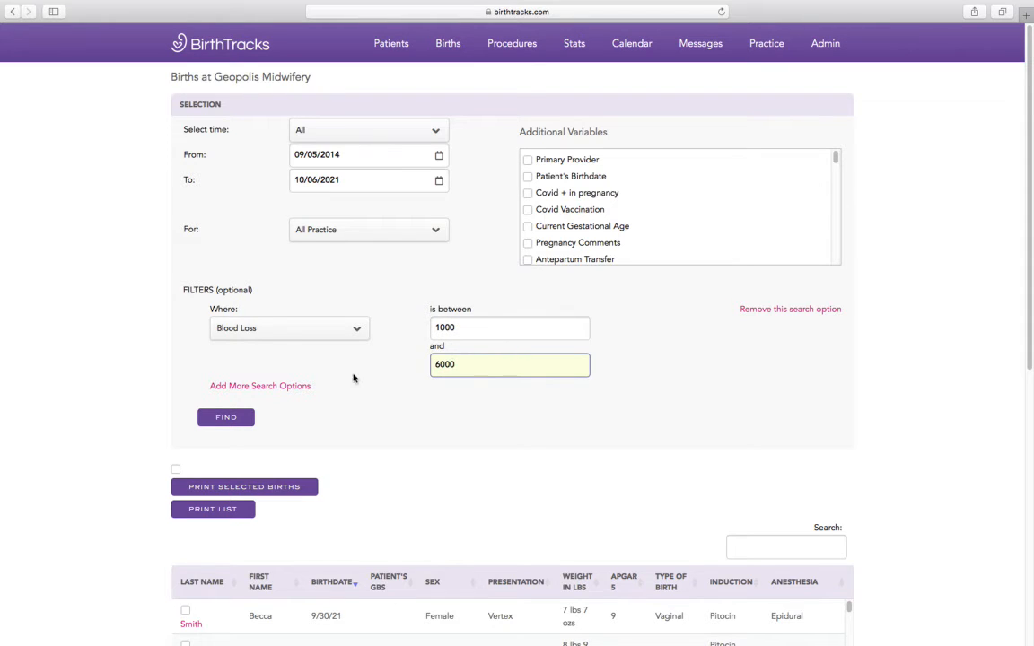
pyautogui.click(226, 418)
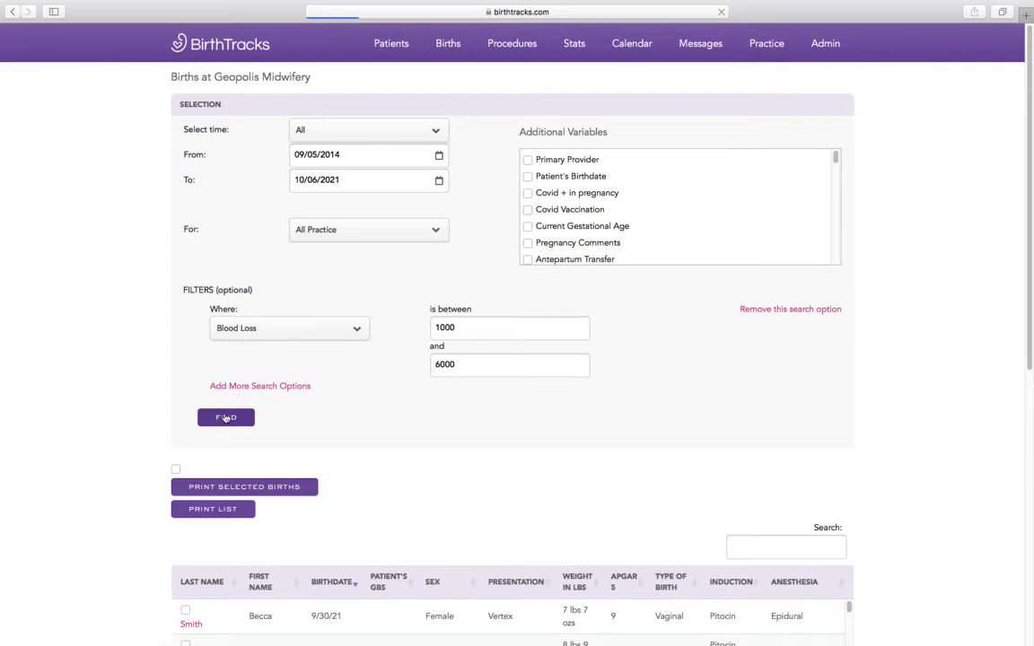
pyautogui.scroll(-5, 411, 408)
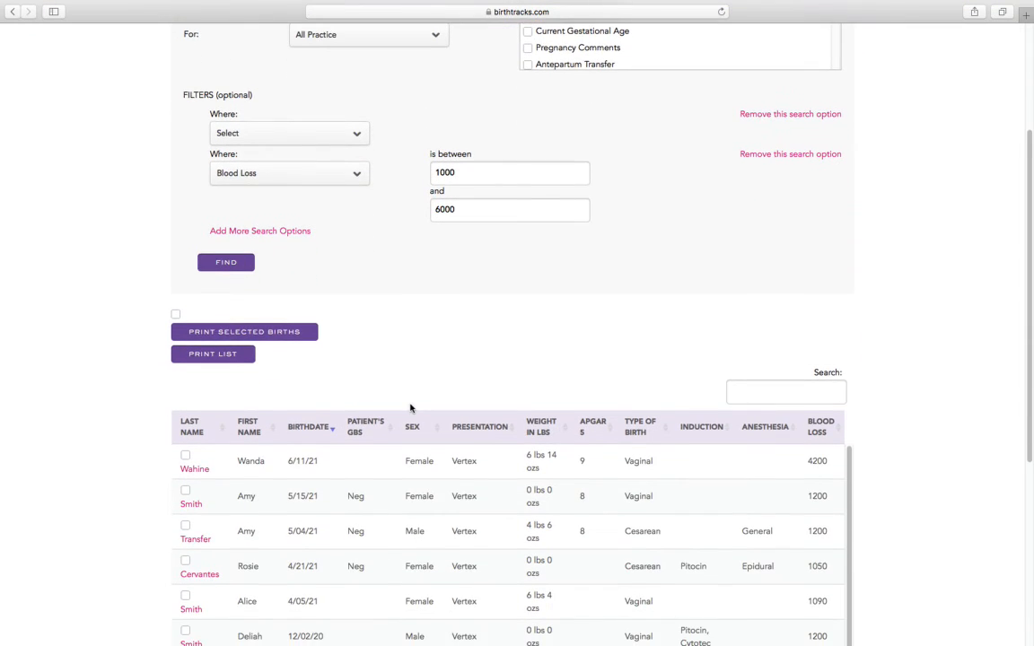
# Step: Review the births in the Blood Loss results and remove the Blood Loss search option from the filters
pyautogui.scroll(-2, 411, 407)
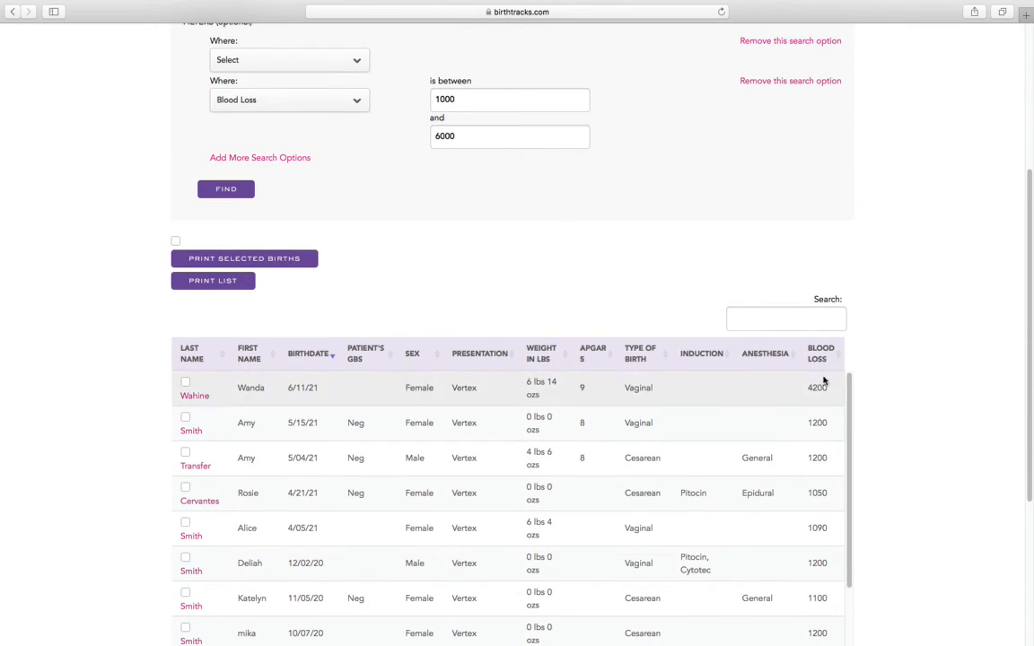
pyautogui.scroll(-2, 829, 621)
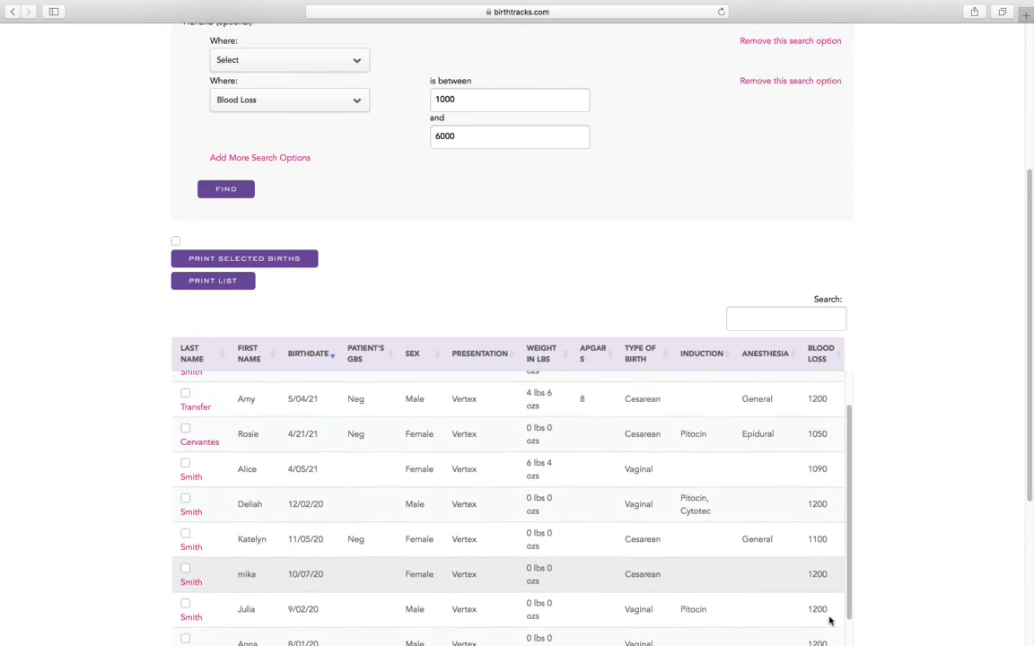
pyautogui.scroll(-6, 830, 620)
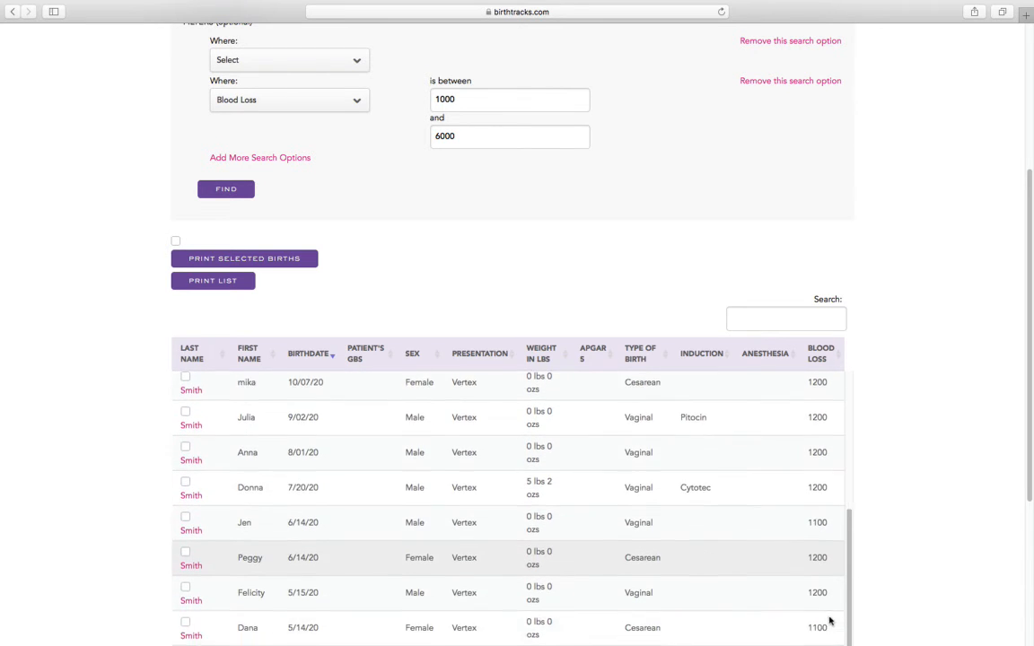
pyautogui.scroll(-3, 830, 621)
pyautogui.scroll(12, 829, 621)
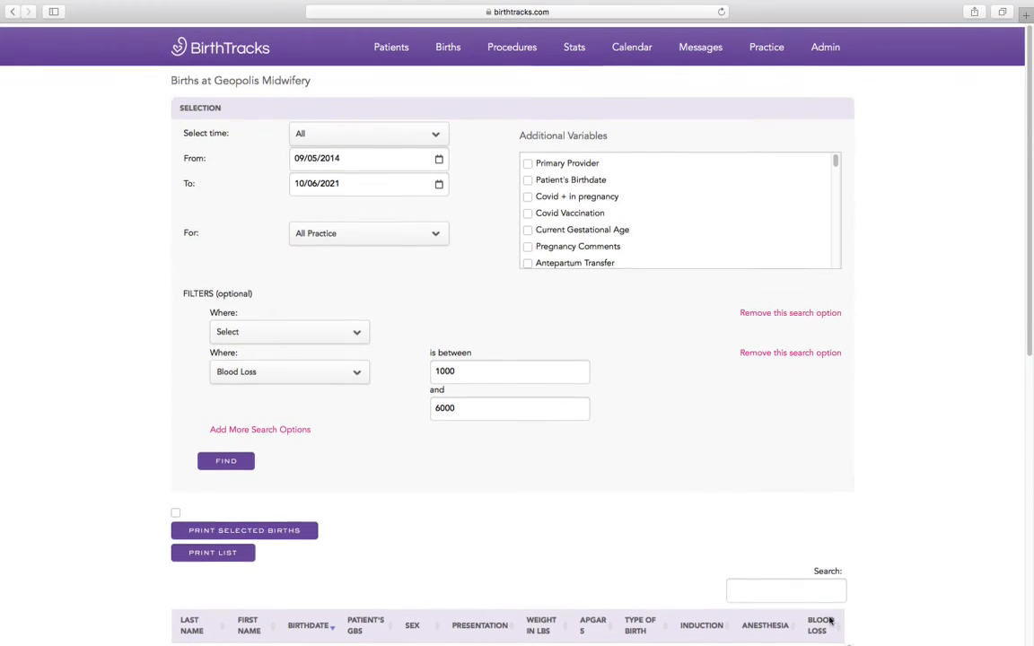
pyautogui.click(832, 355)
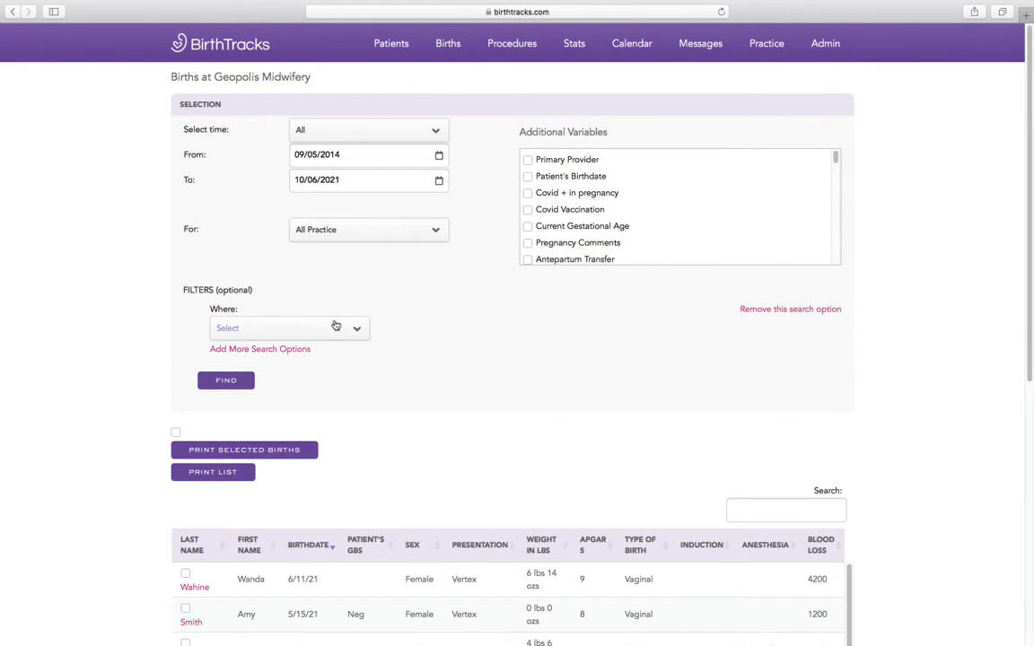
# Step: Filter the births where VBAC is y, run the search and review the resulting list
pyautogui.click(256, 328)
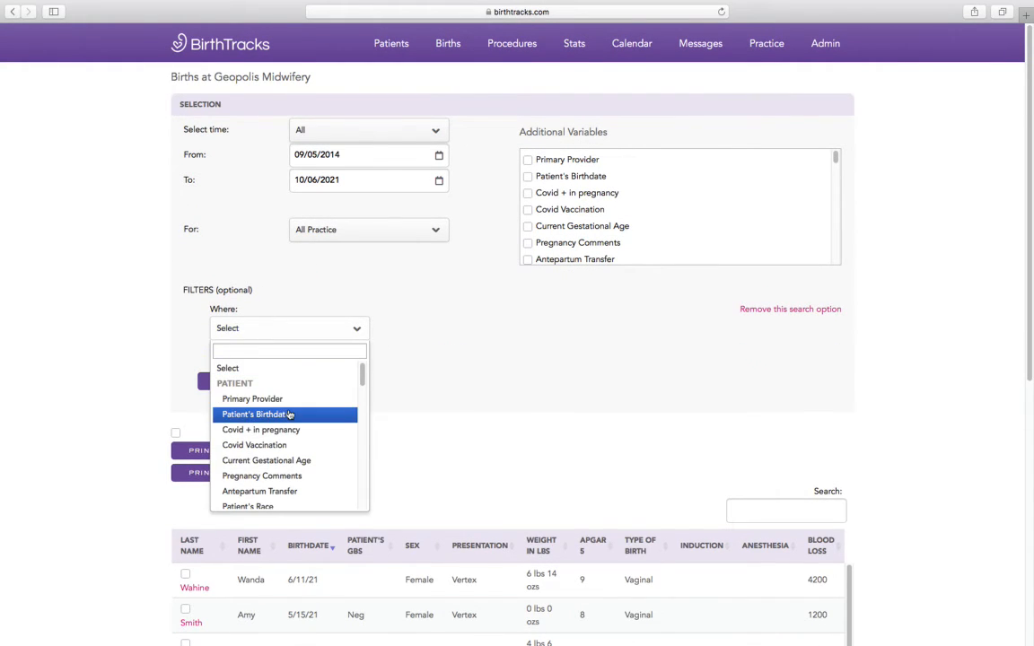
pyautogui.scroll(-5, 290, 414)
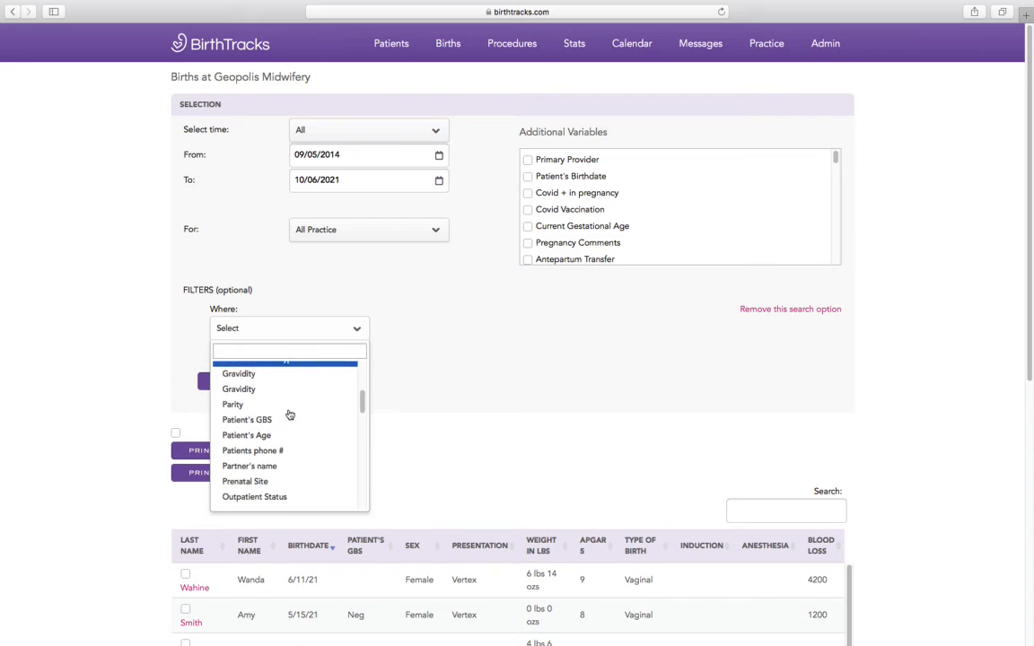
pyautogui.scroll(-8, 290, 414)
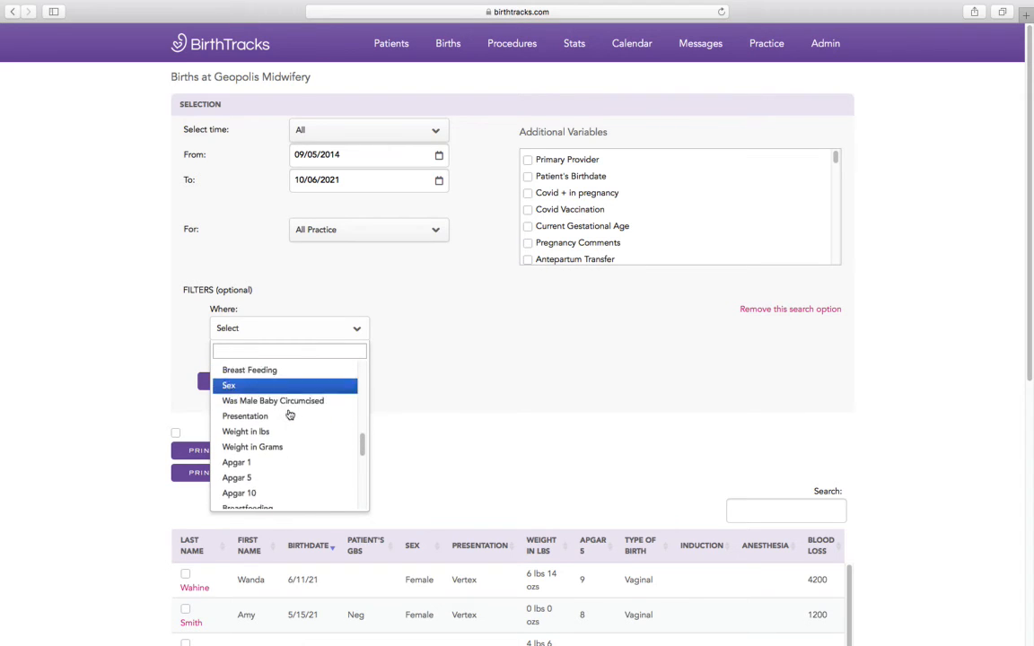
pyautogui.scroll(-6, 290, 414)
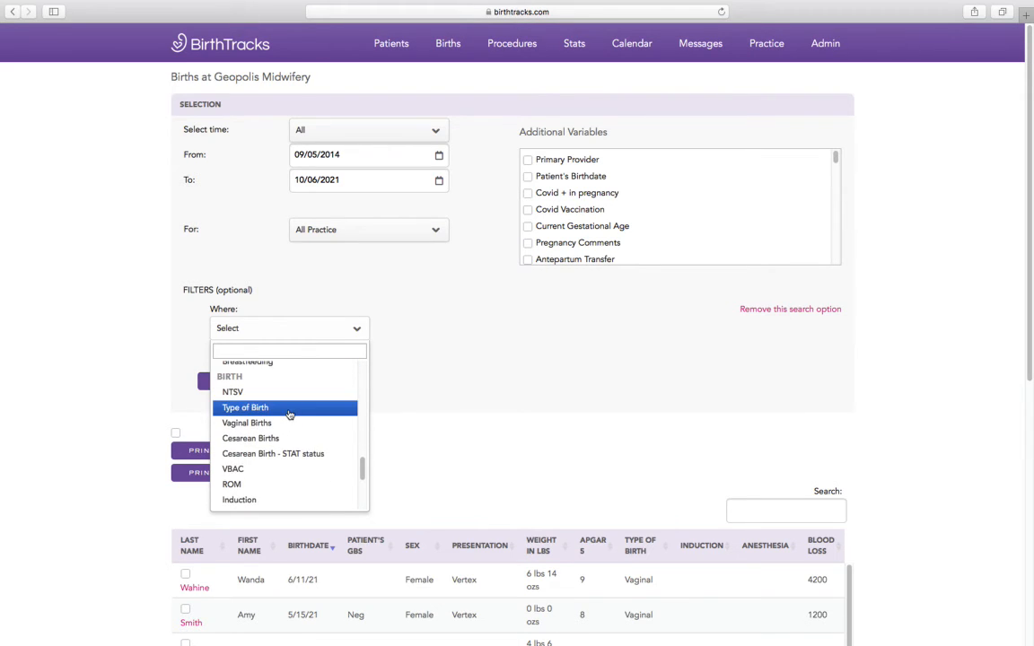
pyautogui.click(288, 468)
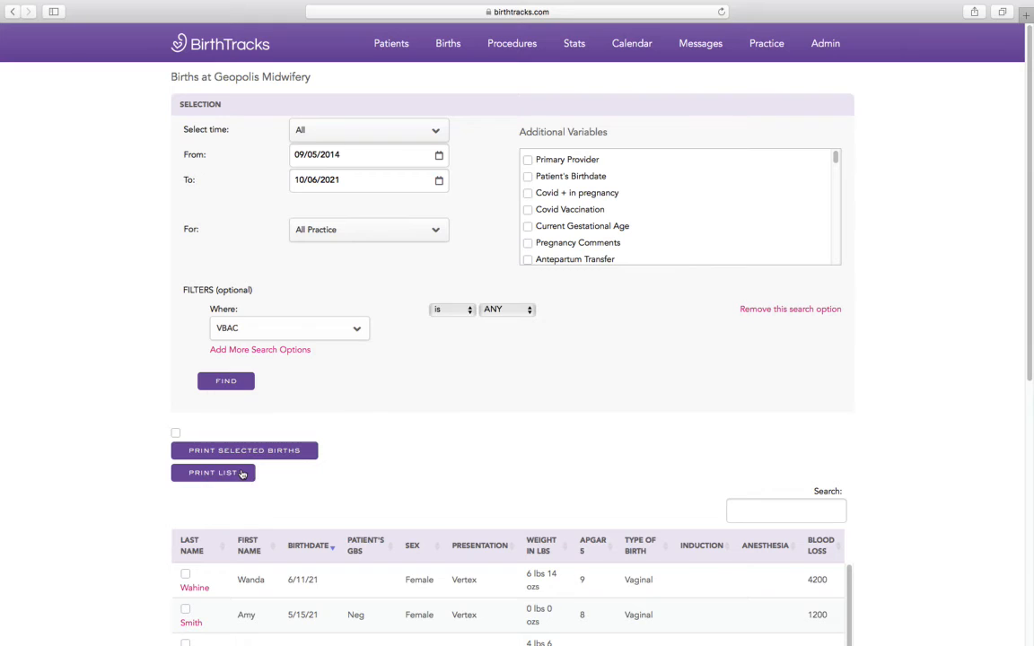
pyautogui.click(510, 309)
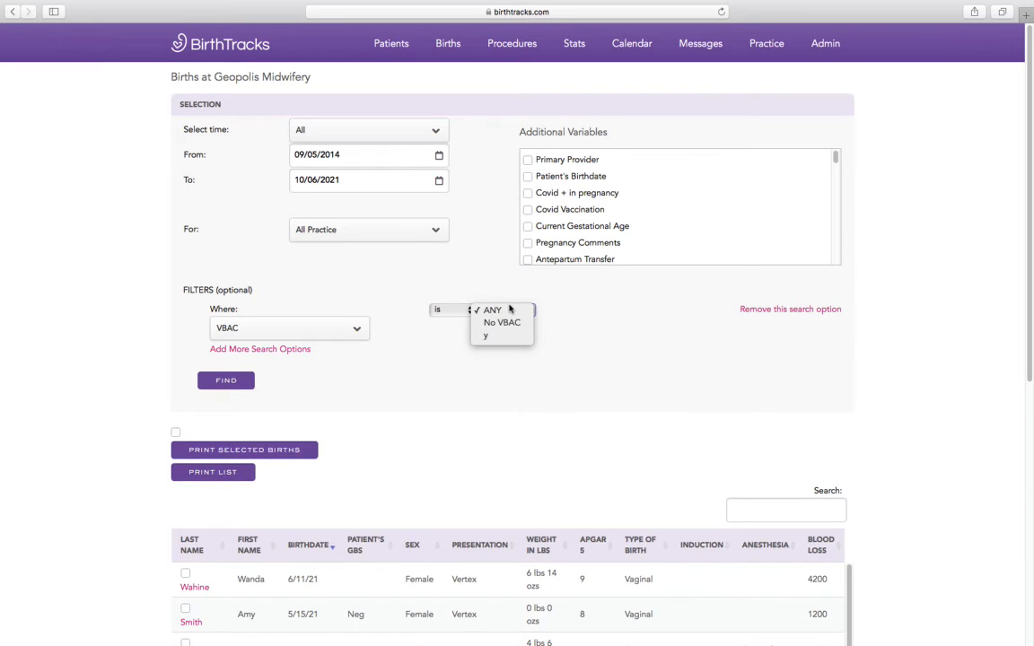
pyautogui.click(484, 338)
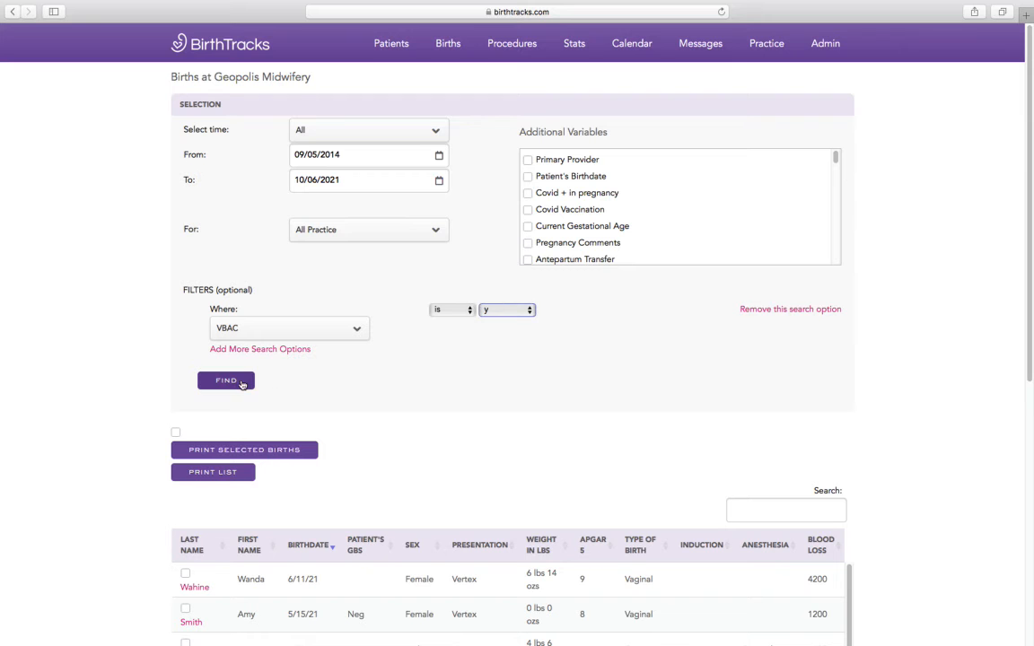
pyautogui.click(227, 381)
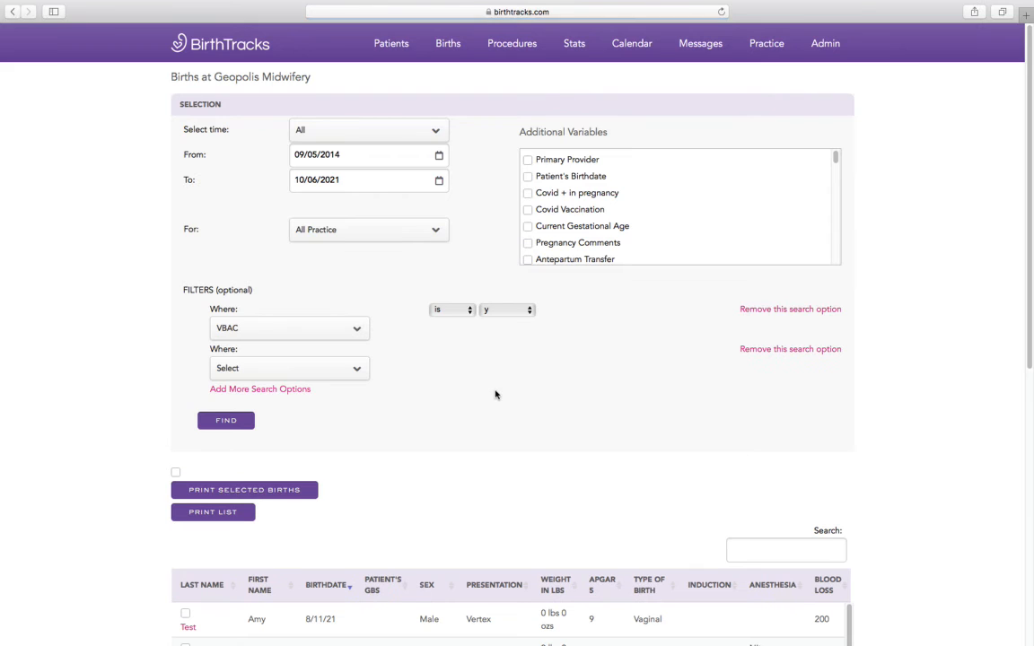
pyautogui.scroll(-10, 494, 395)
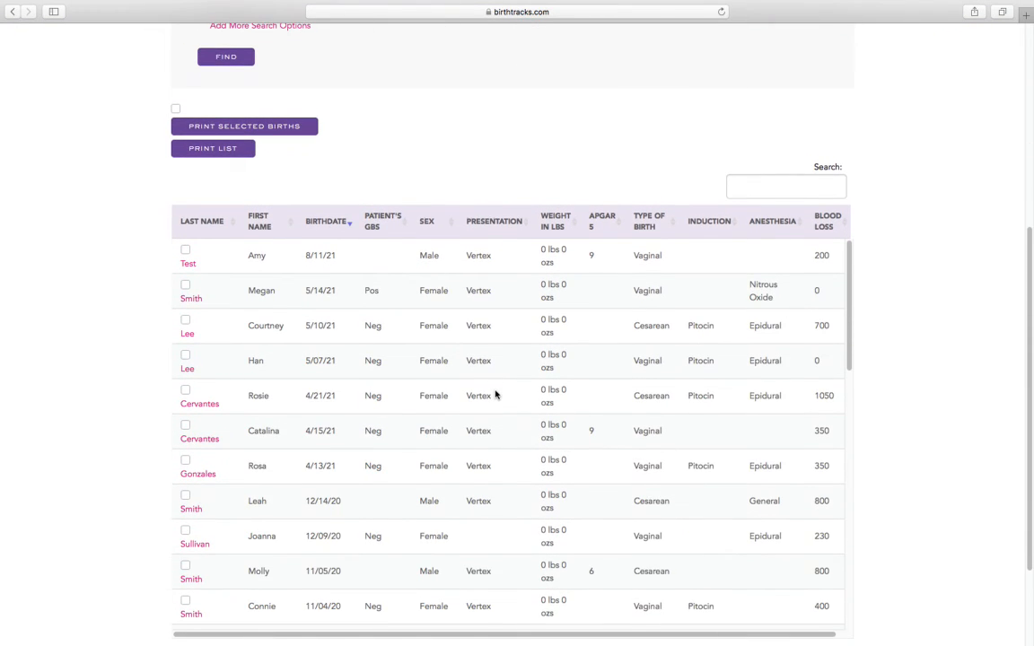
# Step: Replace the VBAC filter with Birth Site and look through its available values, keeping ANY
pyautogui.scroll(8, 495, 395)
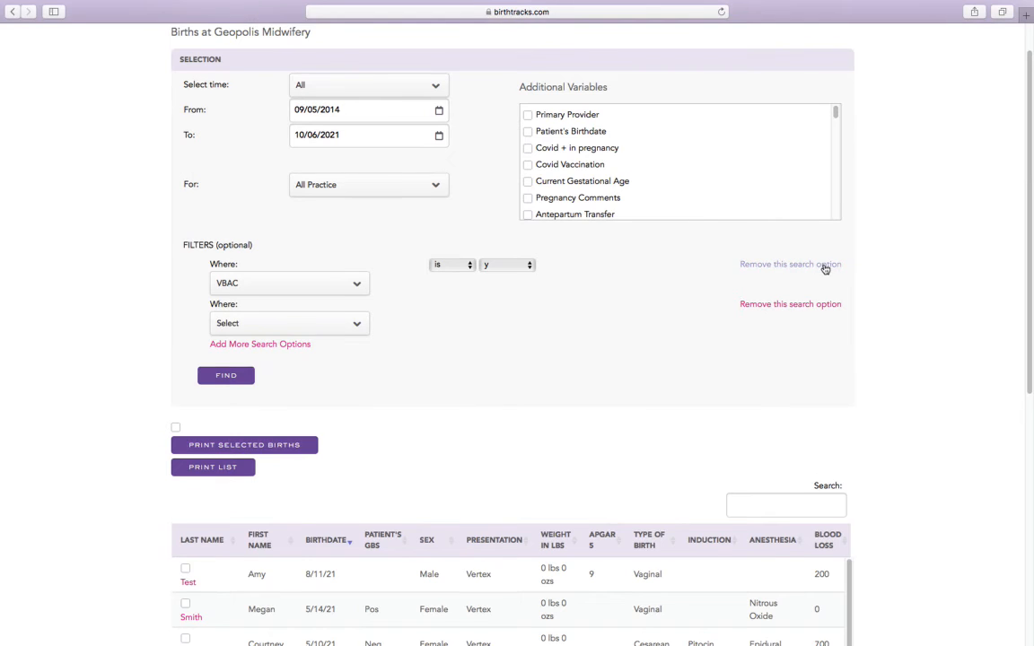
pyautogui.click(822, 265)
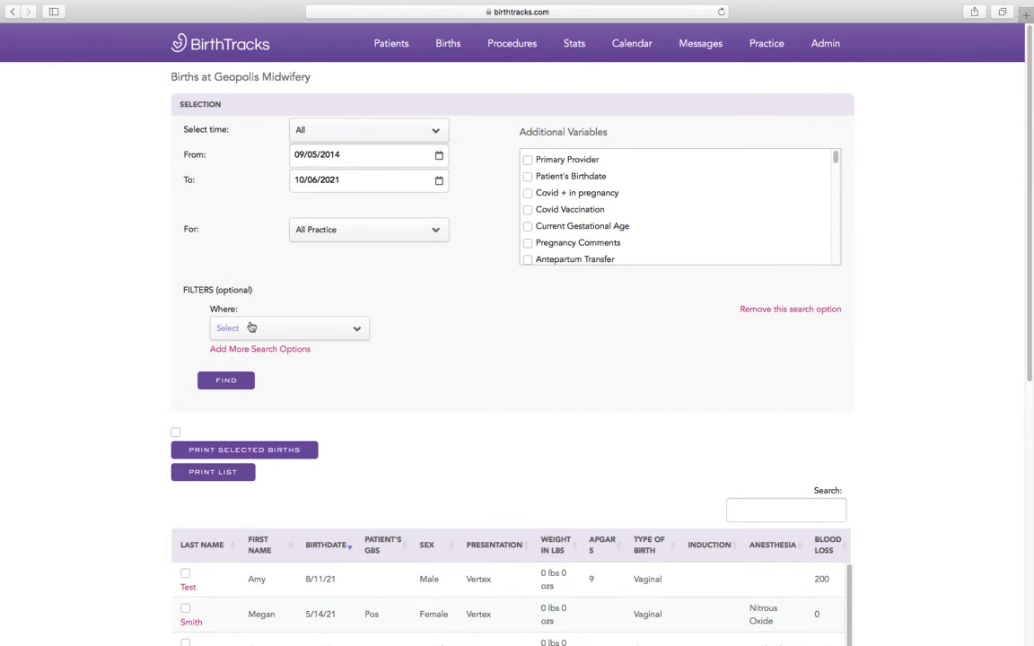
pyautogui.click(252, 328)
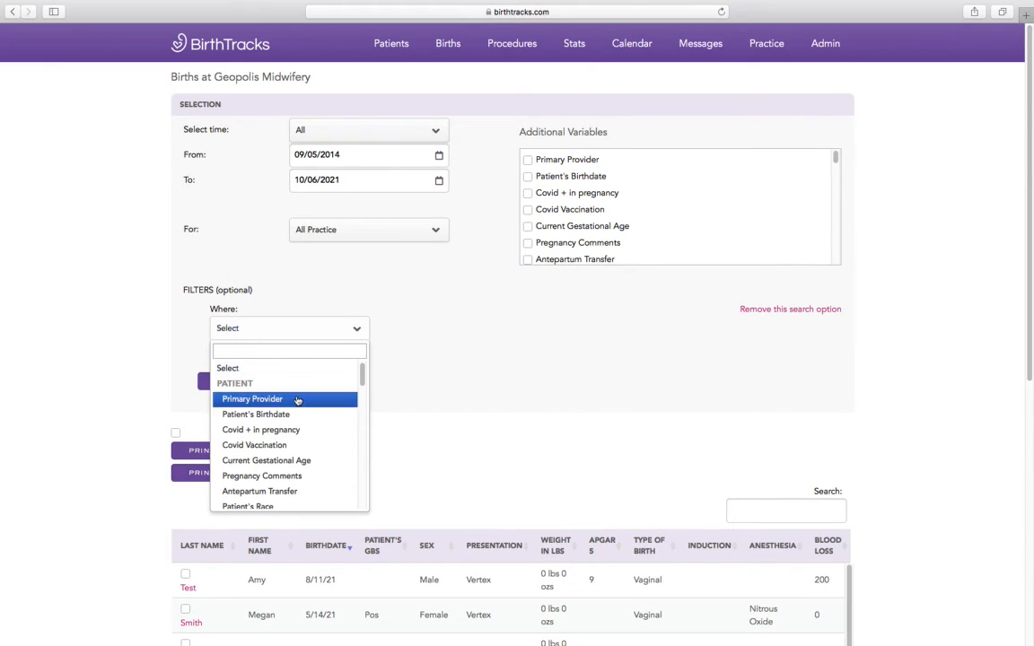
pyautogui.scroll(-5, 297, 401)
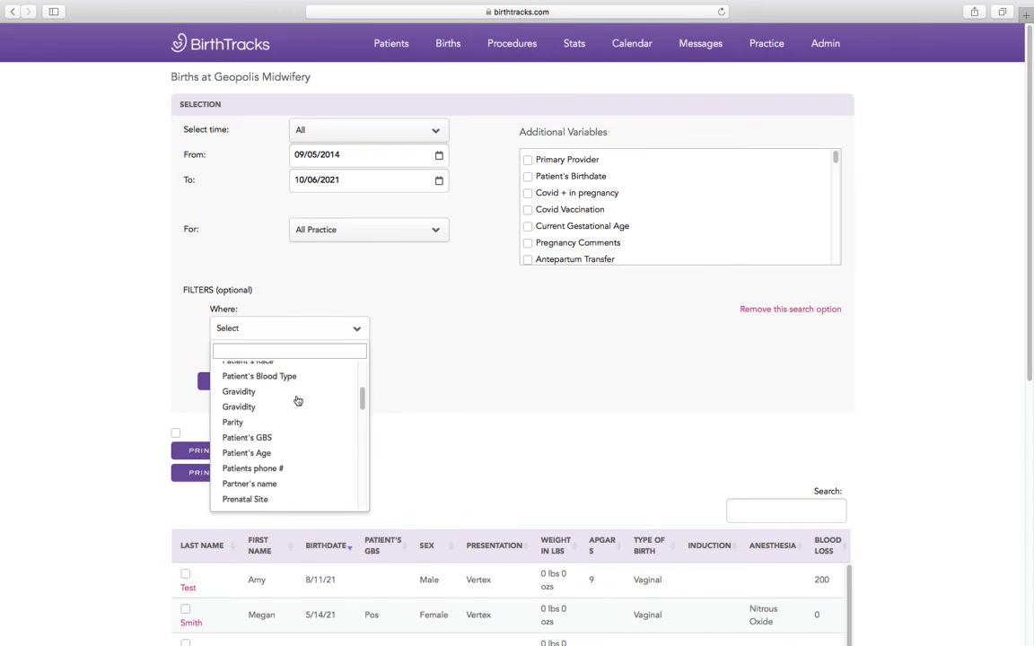
pyautogui.scroll(-5, 297, 400)
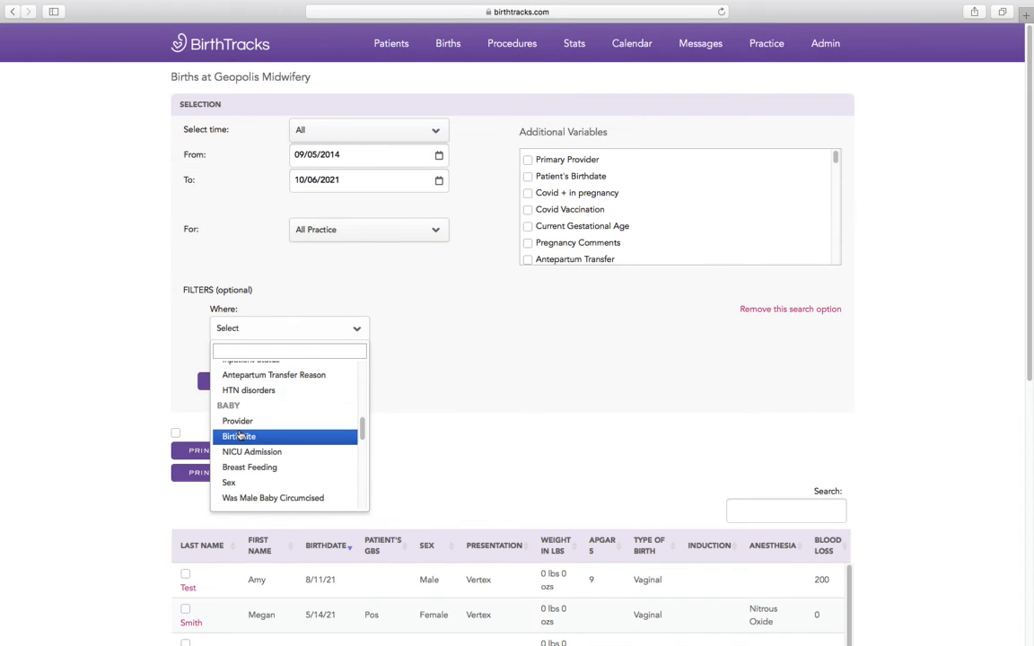
pyautogui.click(295, 431)
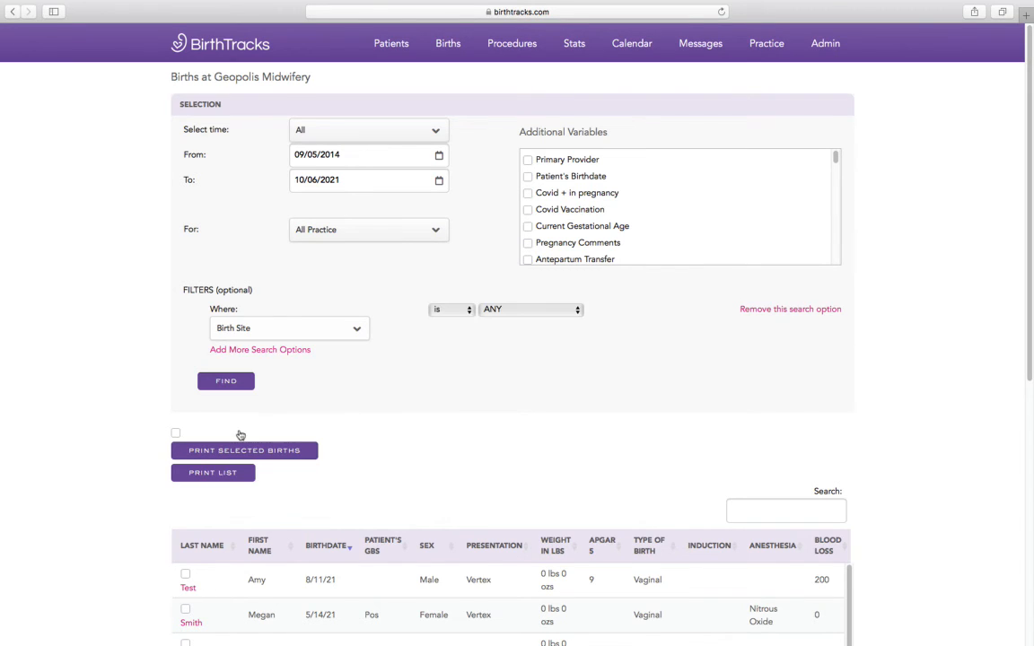
pyautogui.click(534, 310)
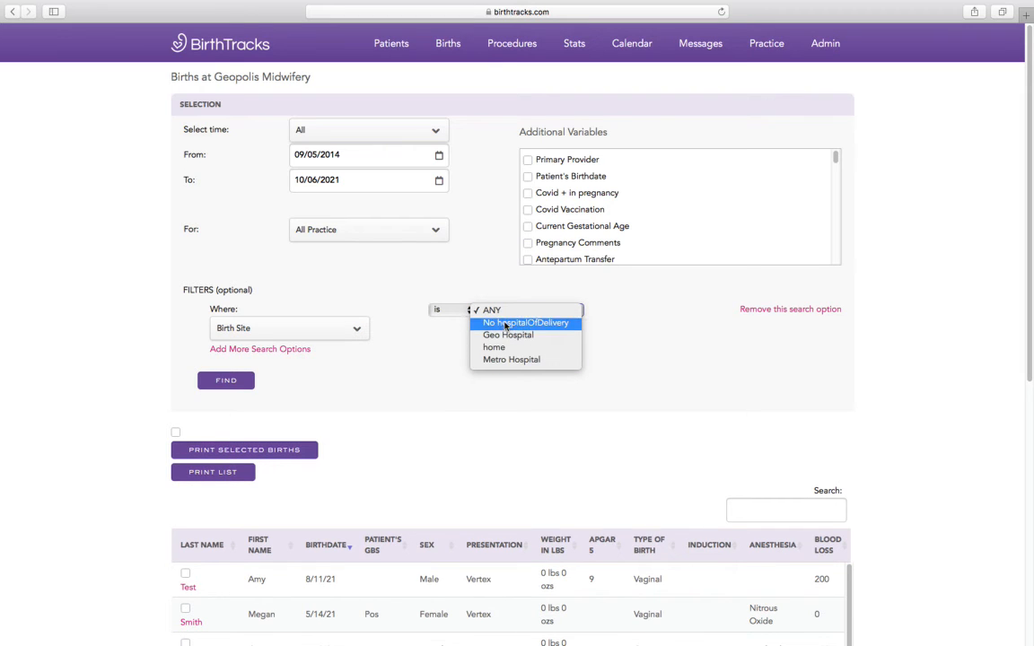
pyautogui.click(574, 293)
# Step: Remove the Birth Site search option from the filters
pyautogui.click(268, 334)
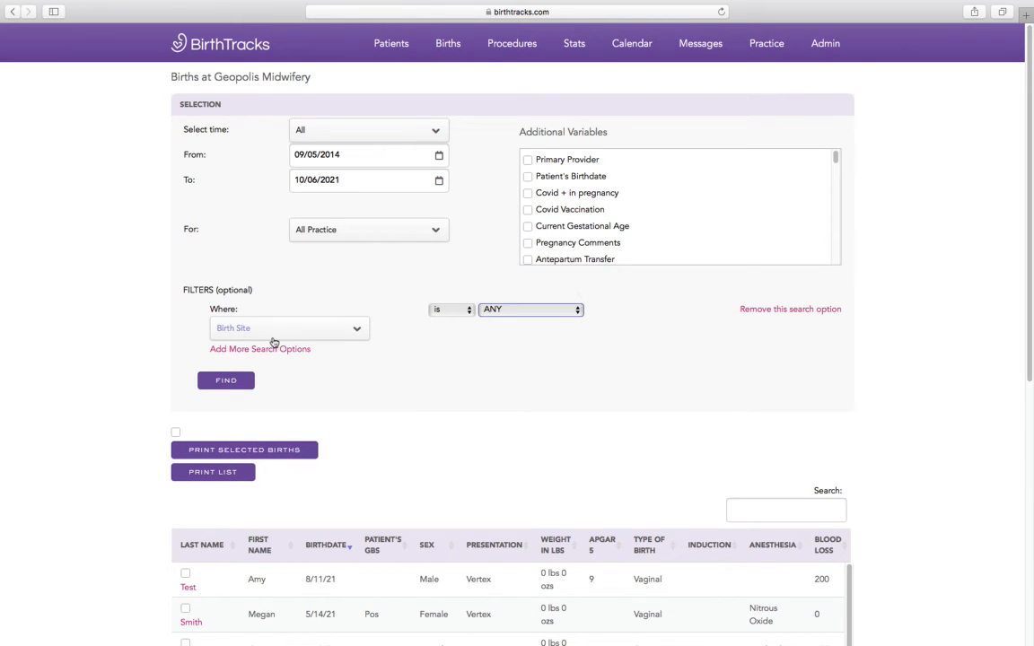
pyautogui.click(770, 302)
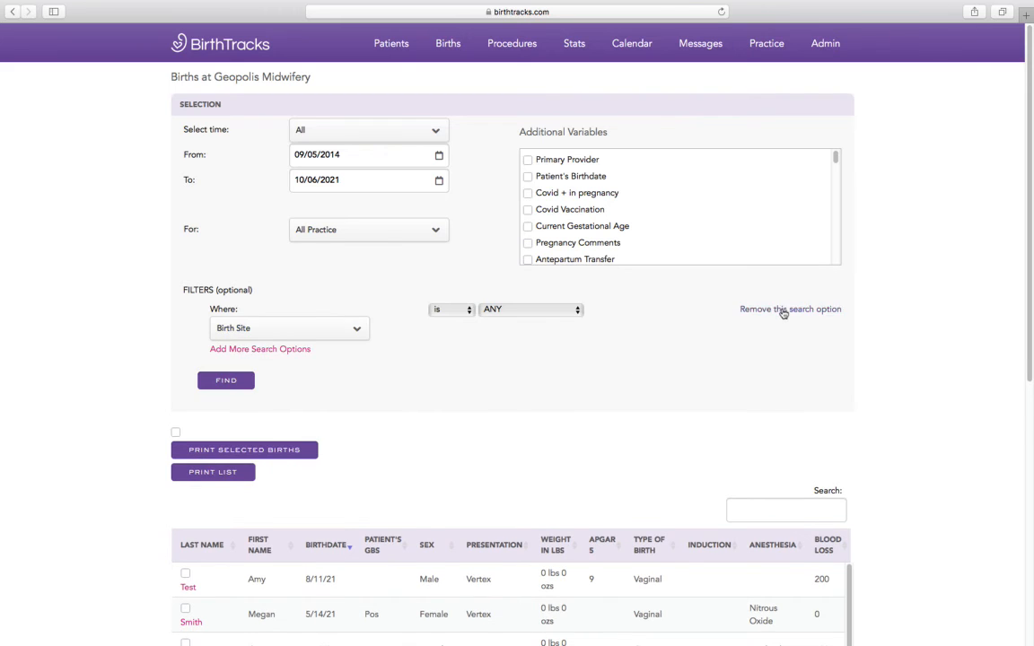
pyautogui.click(784, 310)
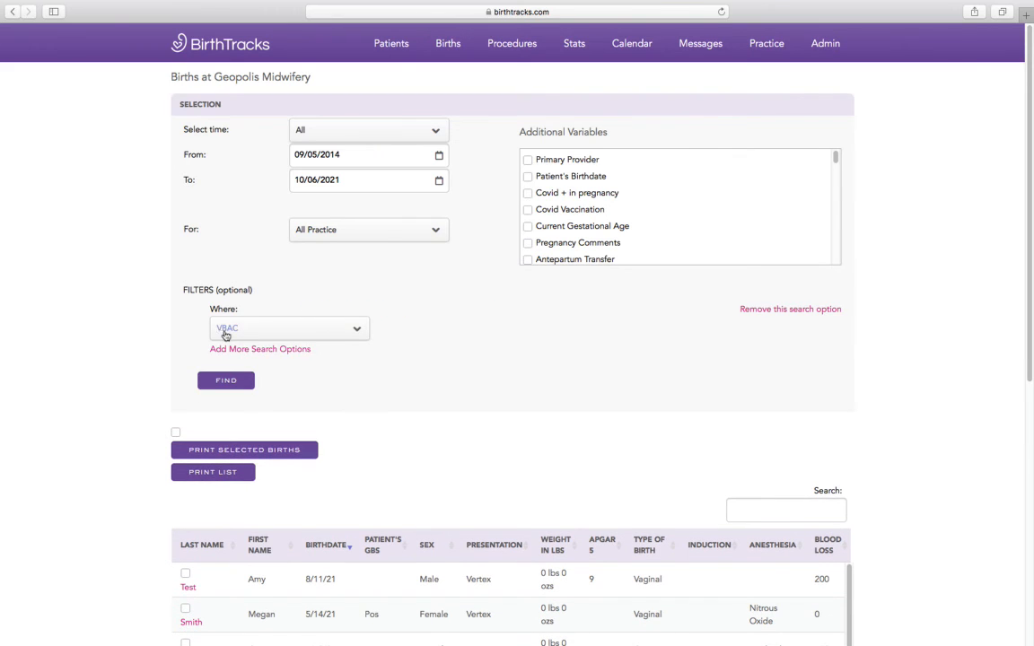
# Step: Set the filter variable to Type of Birth and look through its available values, keeping ANY
pyautogui.click(227, 330)
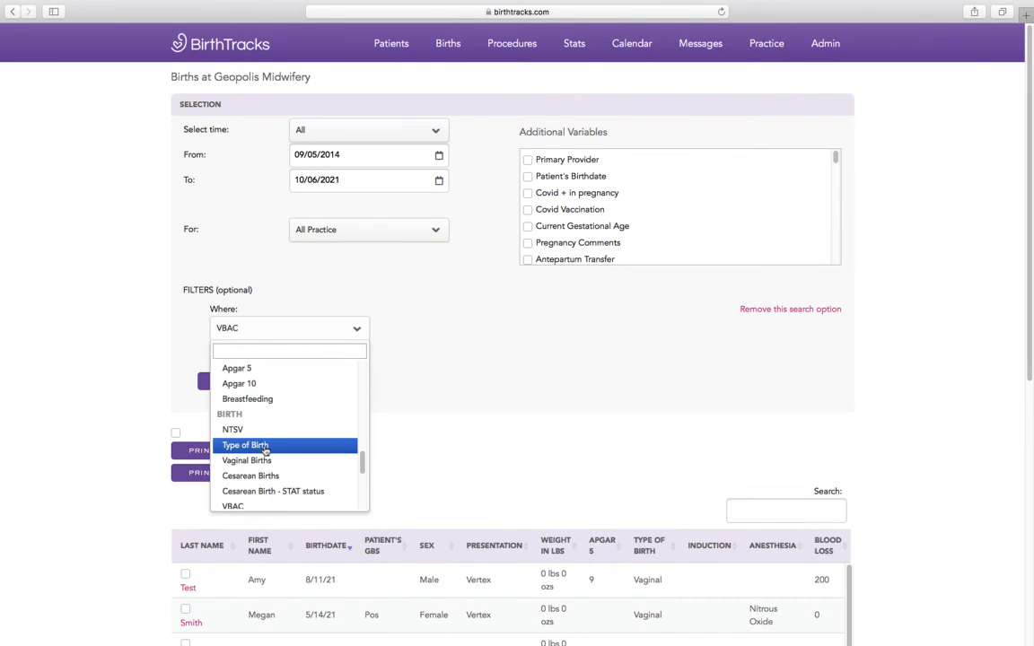
pyautogui.click(266, 446)
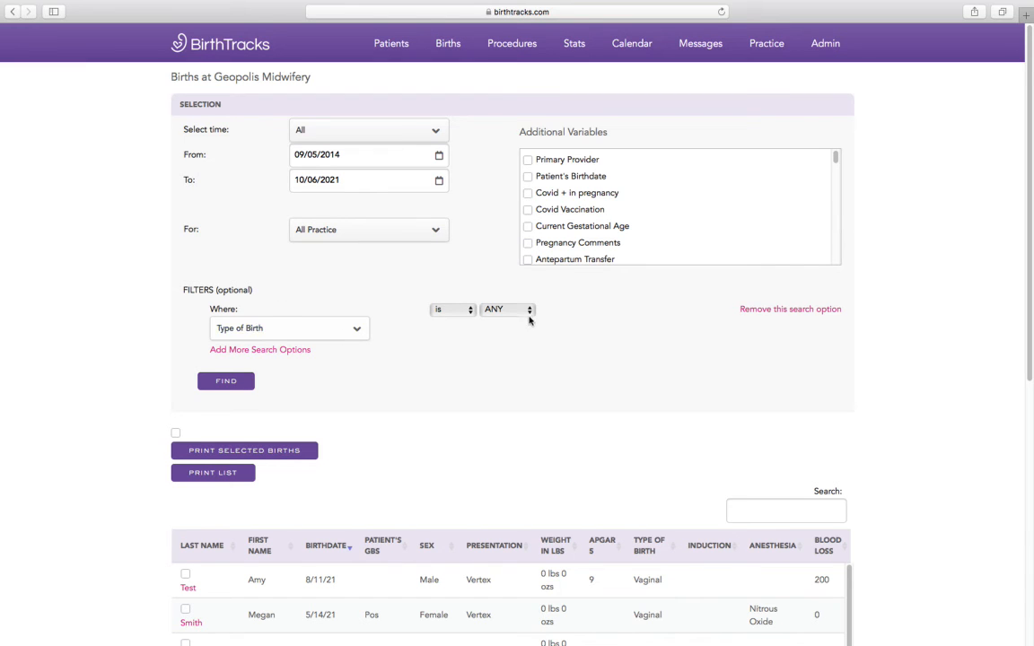
pyautogui.click(492, 309)
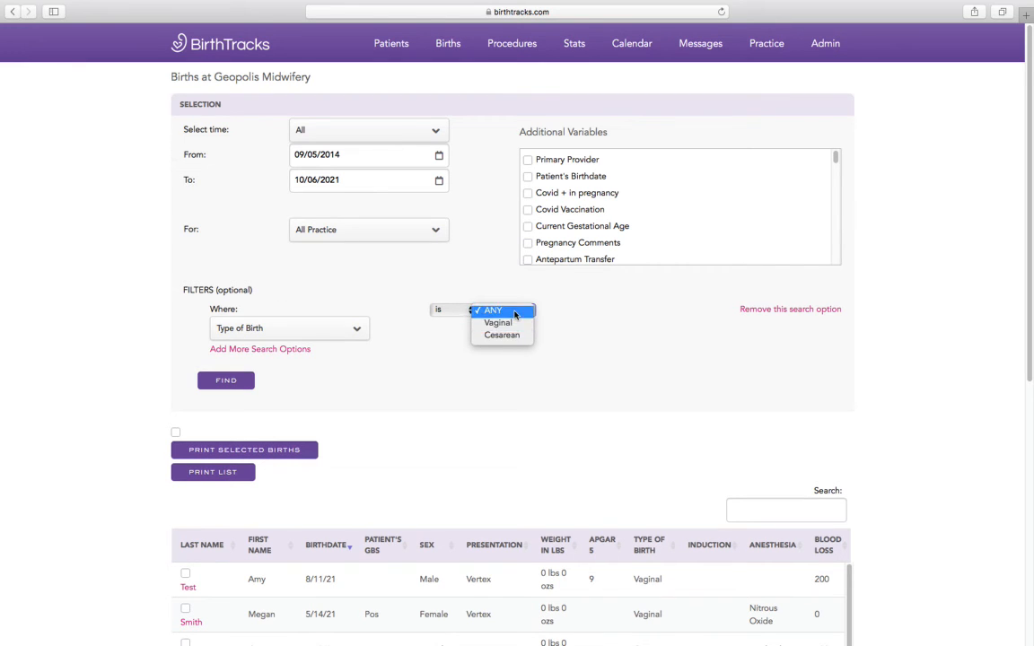
pyautogui.click(492, 309)
# Step: Change the filter variable to Perineal Integrity and look through its available values, keeping ANY
pyautogui.click(314, 330)
pyautogui.scroll(-5, 305, 405)
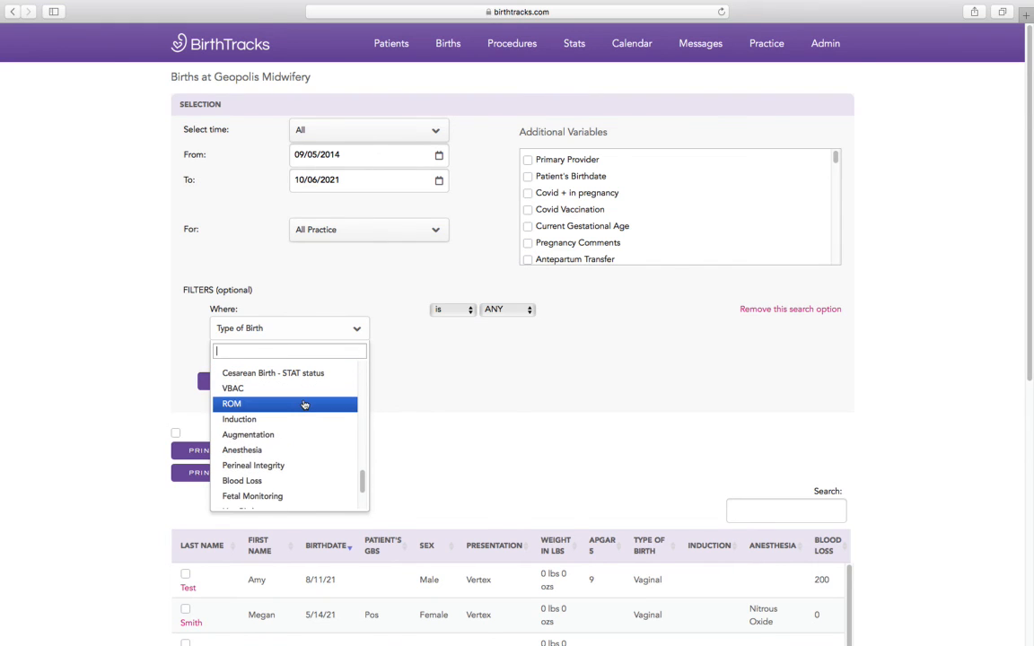
pyautogui.scroll(-2, 304, 405)
pyautogui.click(270, 429)
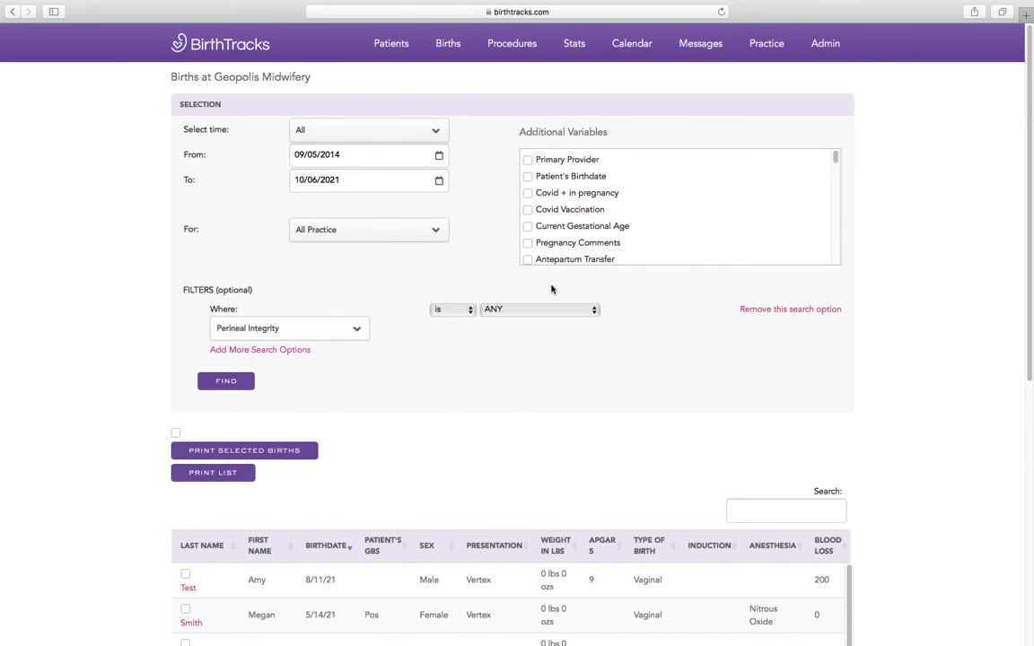
pyautogui.click(513, 312)
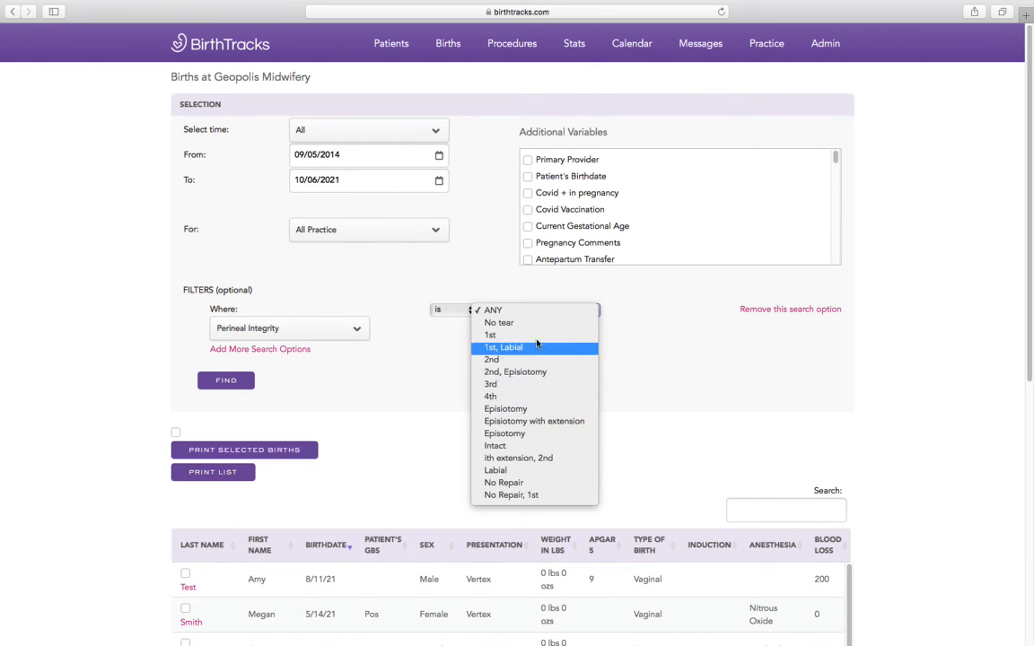
pyautogui.click(678, 354)
# Step: Change the filter variable from Perineal Integrity to Weight in lbs
pyautogui.click(298, 328)
pyautogui.scroll(-4, 305, 404)
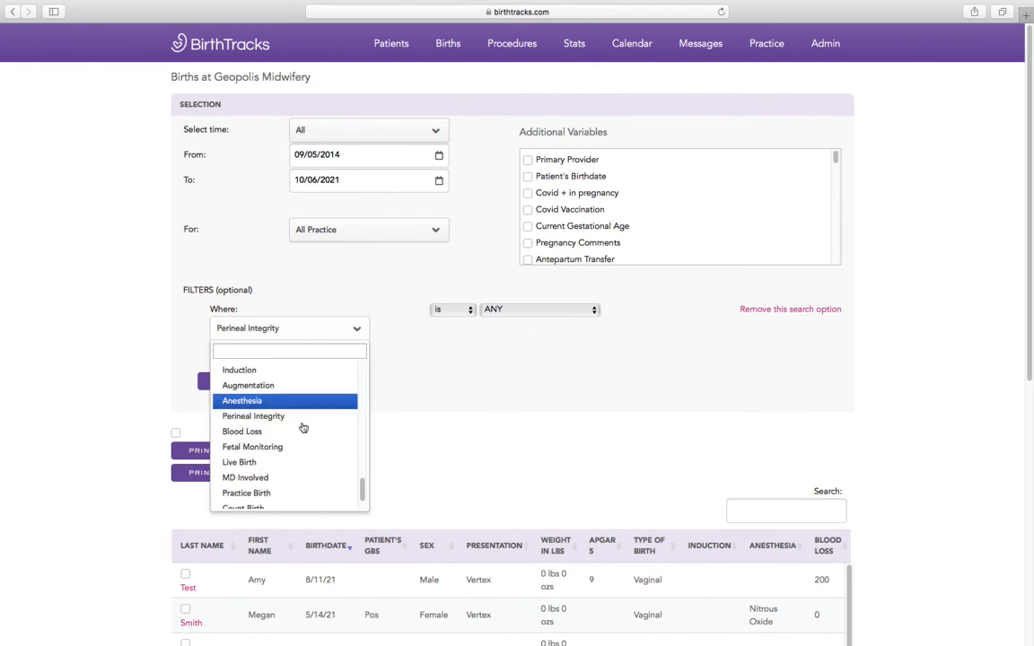
pyautogui.scroll(3, 304, 427)
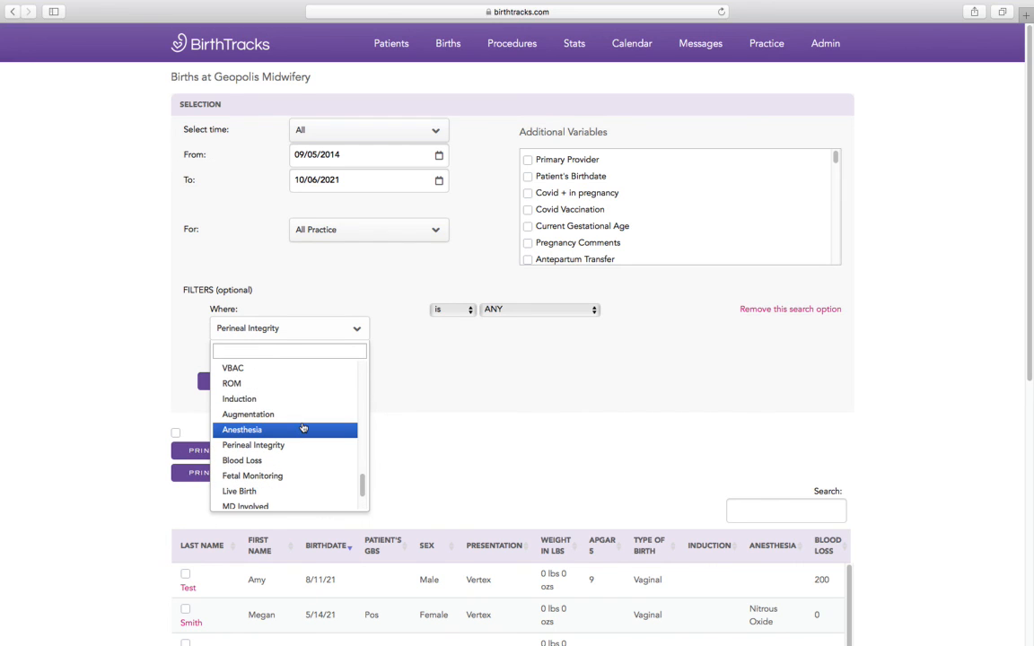
pyautogui.scroll(1, 303, 427)
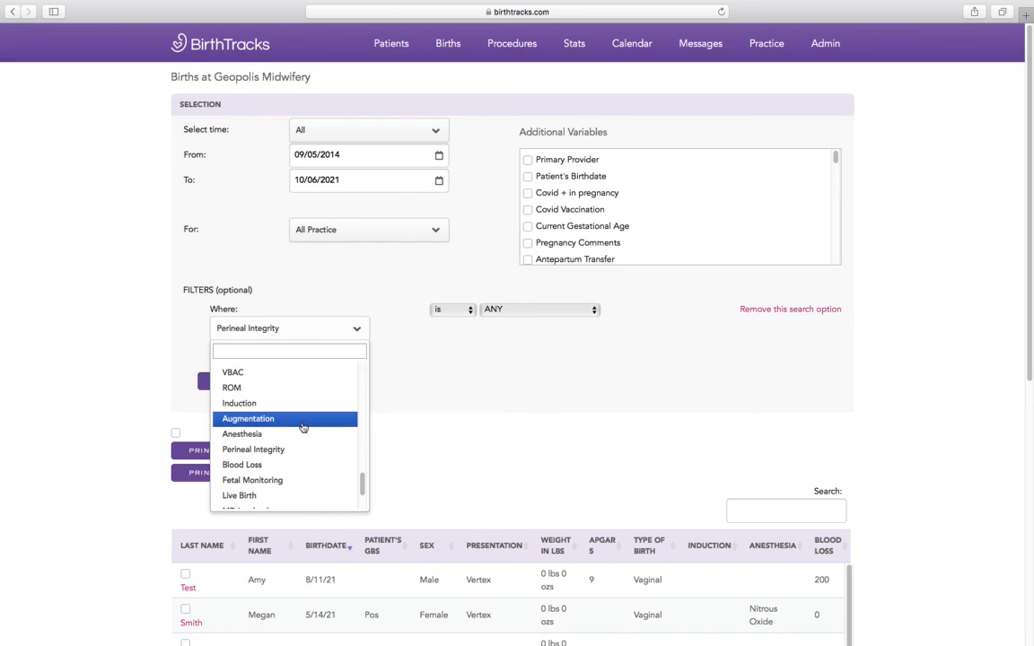
pyautogui.scroll(5, 276, 431)
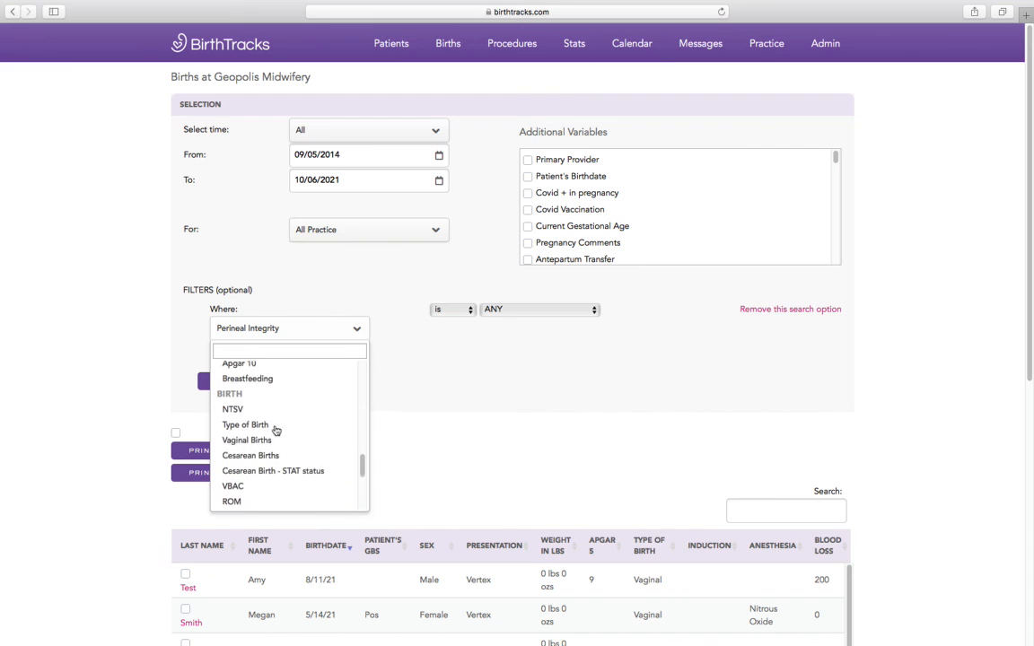
pyautogui.scroll(4, 275, 431)
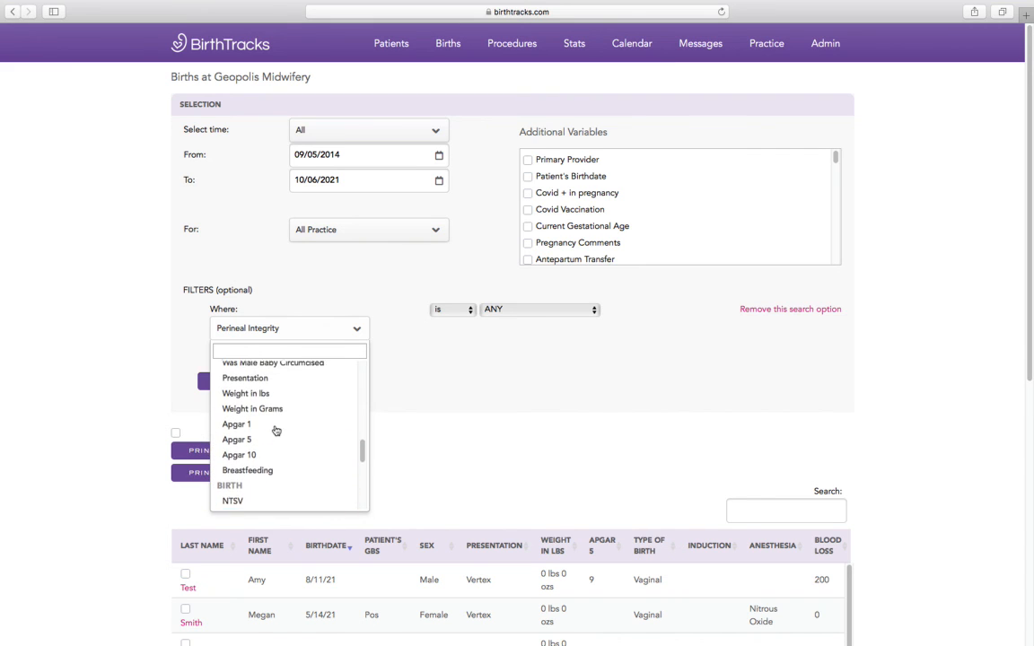
pyautogui.click(262, 419)
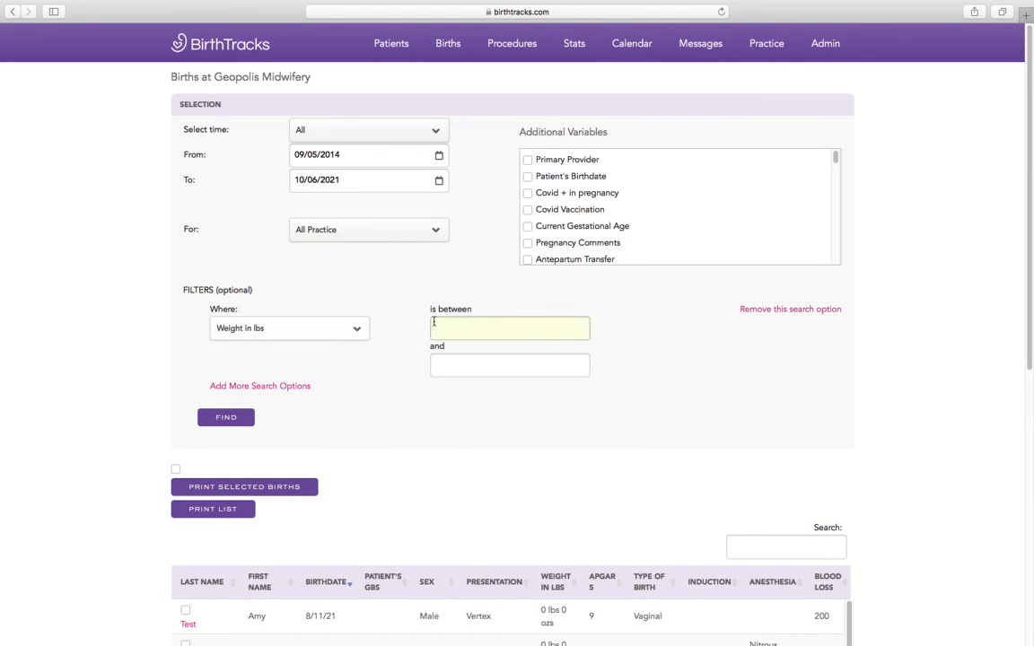
# Step: Look through the other available filter variables in the baby and patient groups, keeping Weight in lbs
pyautogui.click(337, 328)
pyautogui.scroll(1, 320, 374)
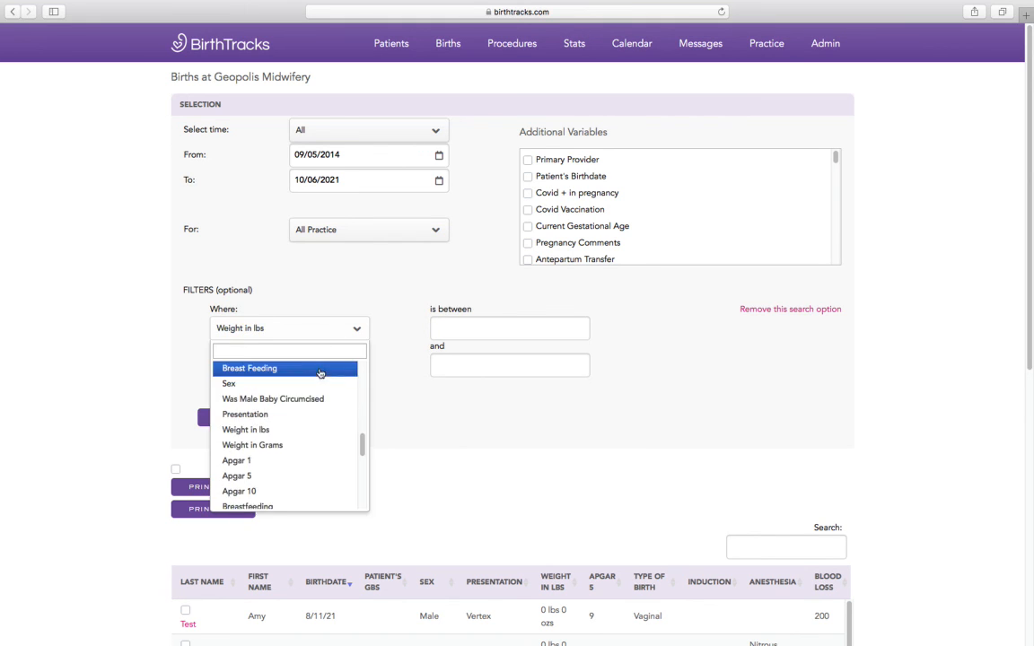
pyautogui.scroll(10, 302, 415)
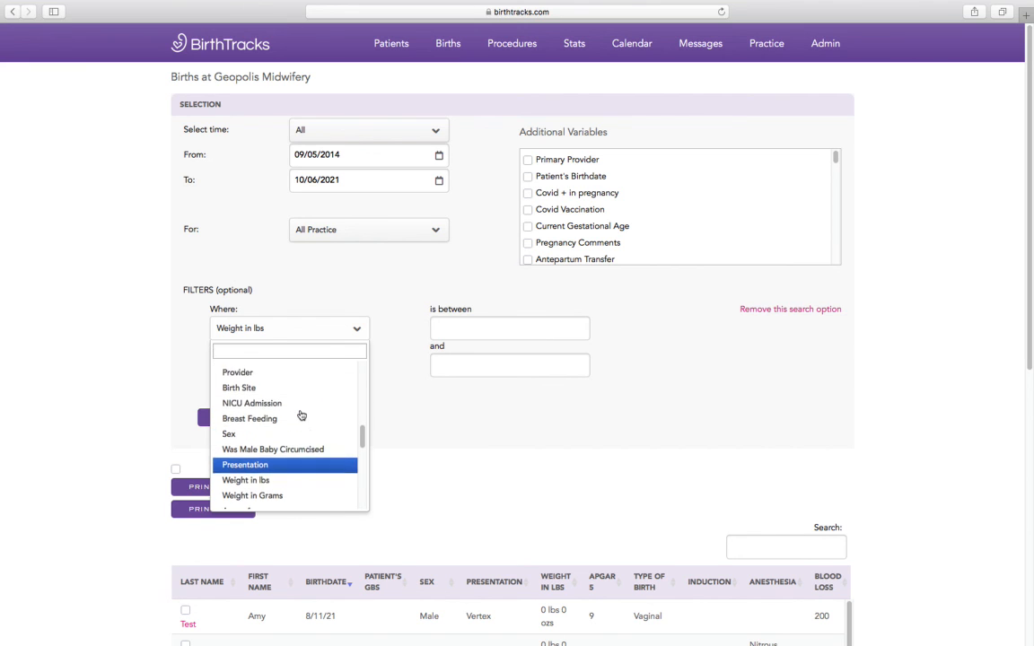
pyautogui.scroll(2, 302, 415)
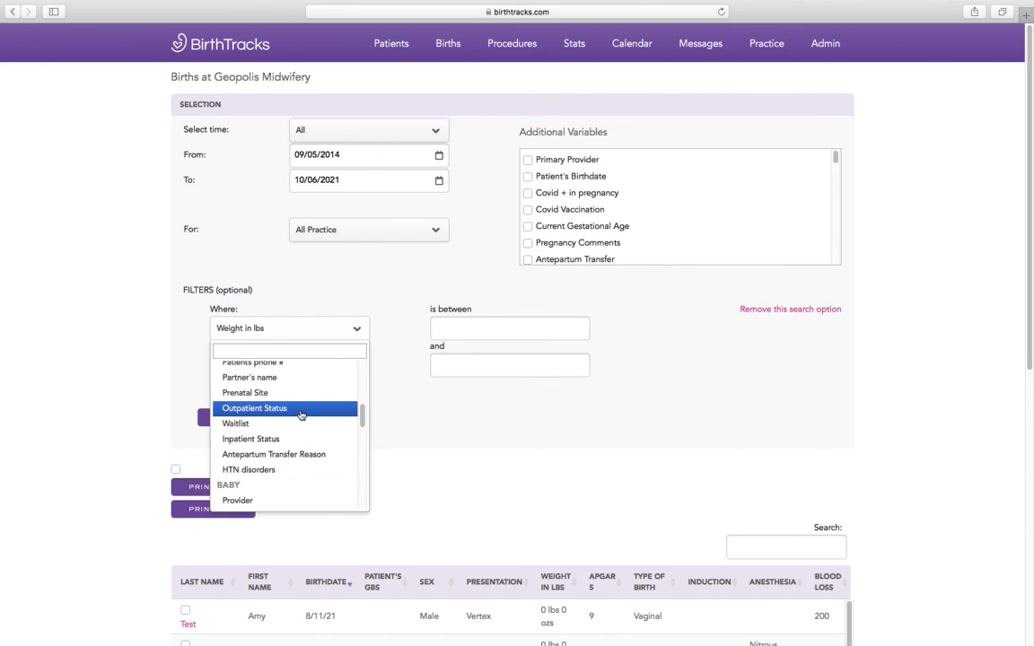
pyautogui.scroll(3, 268, 396)
pyautogui.scroll(3, 268, 396)
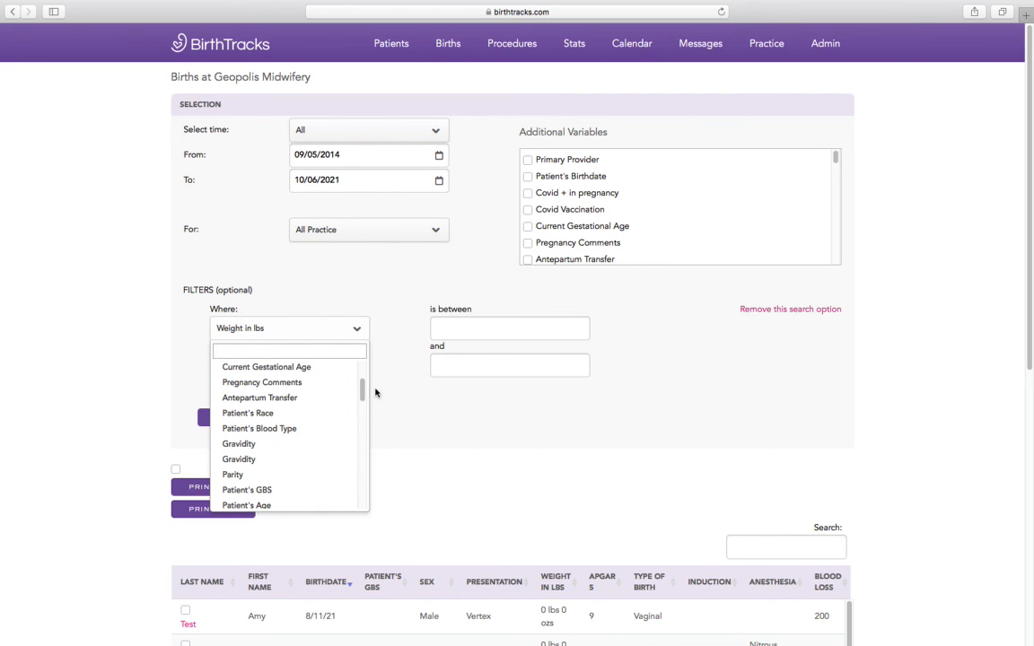
pyautogui.click(439, 435)
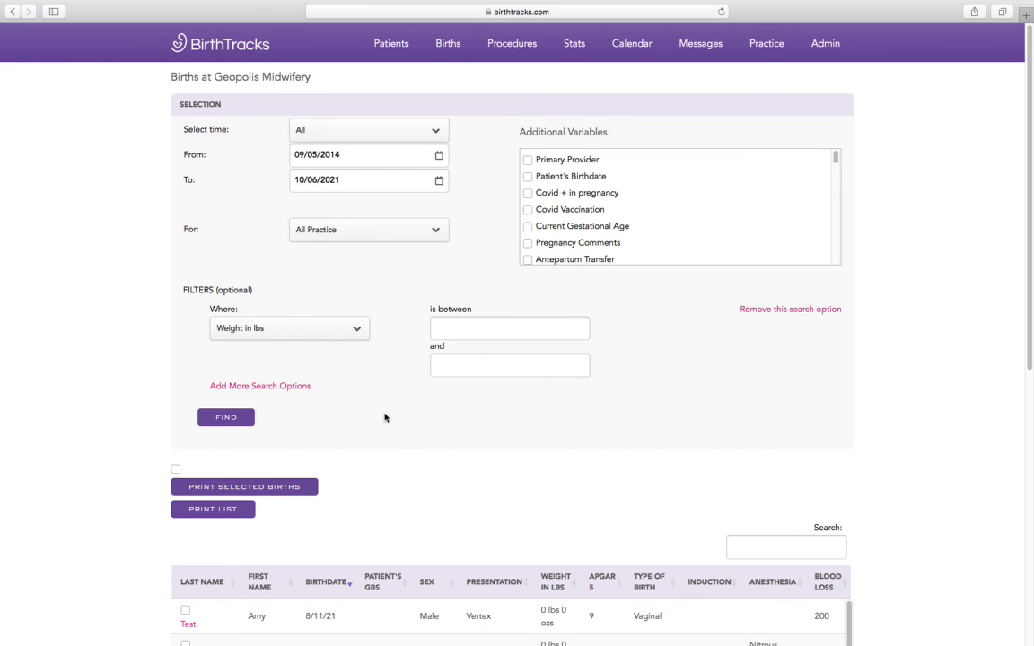